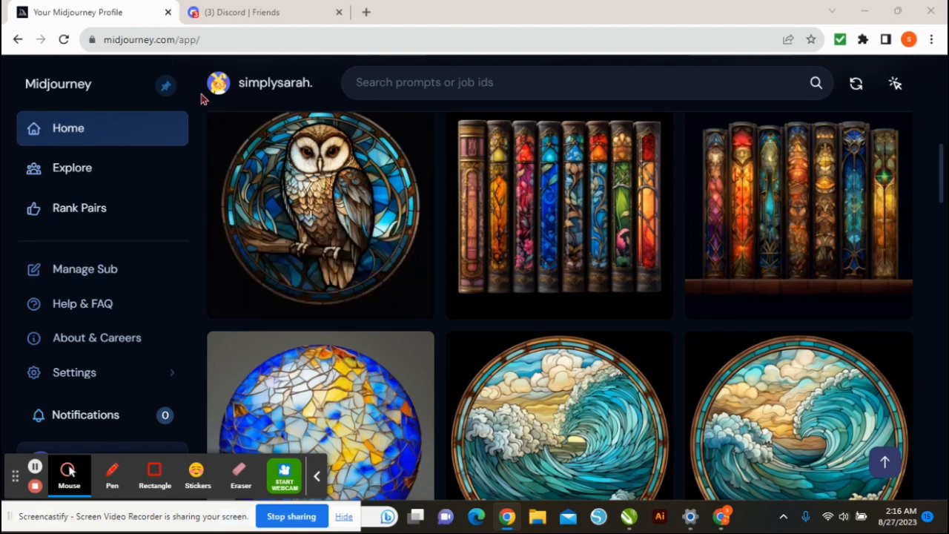
Switch to Discord, open the general channel of the personal SSs server and look through the earlier stained glass generations.
mouse_move(234, 222)
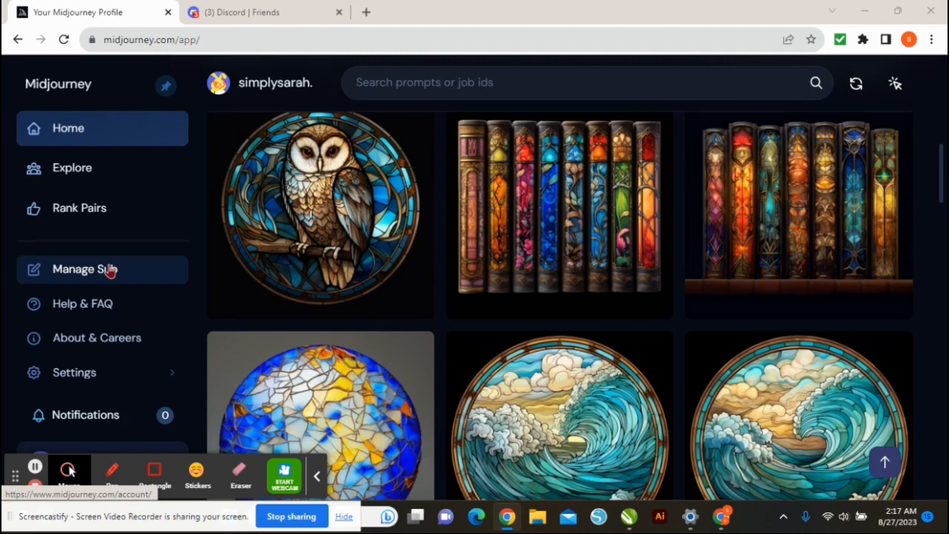
click(242, 14)
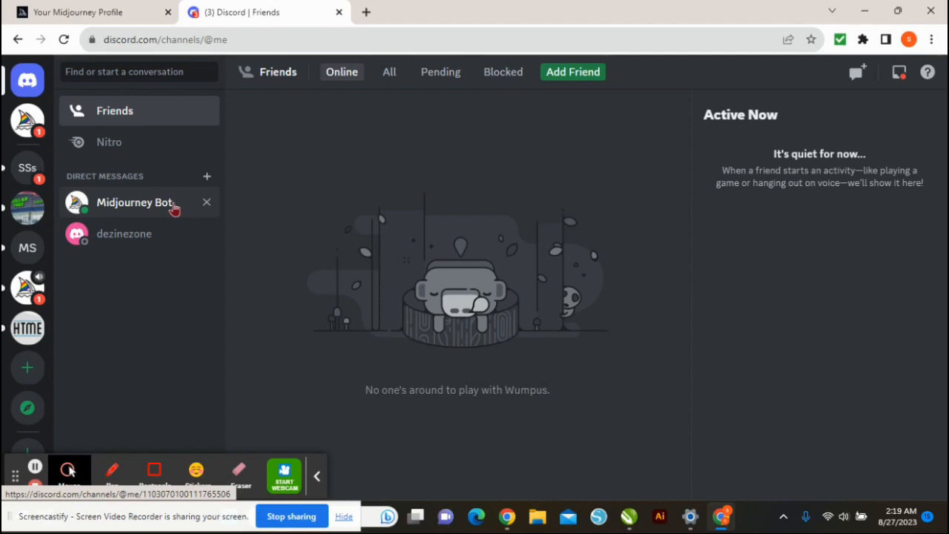
click(26, 168)
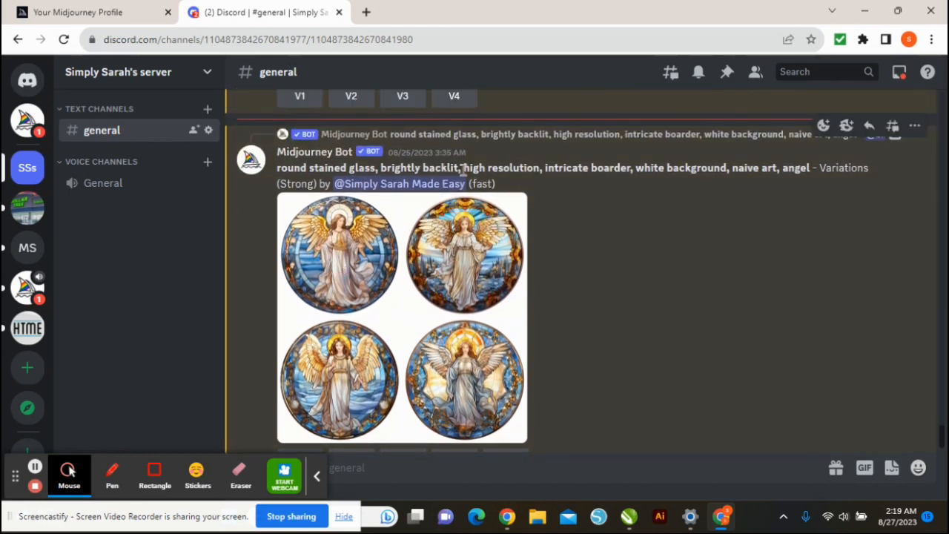
scroll(561, 257, up, 5)
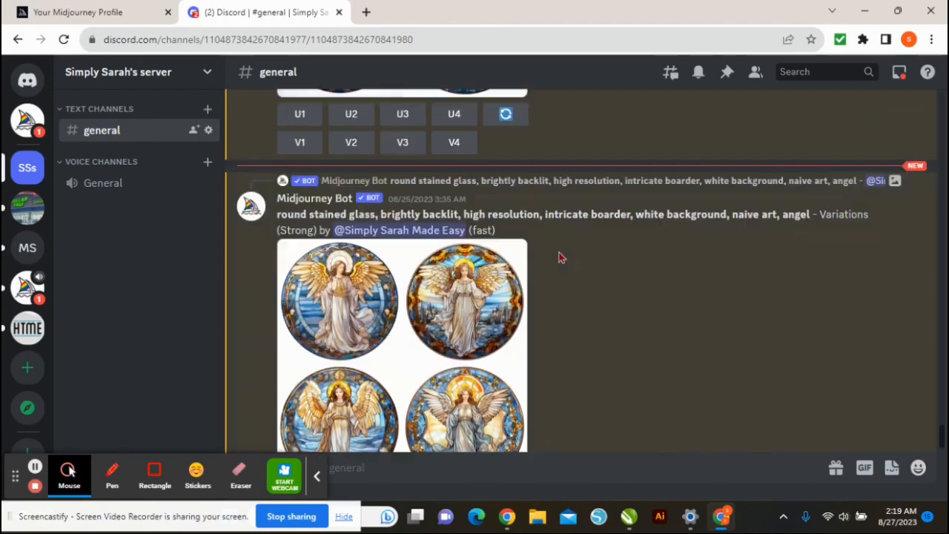
scroll(561, 257, up, 10)
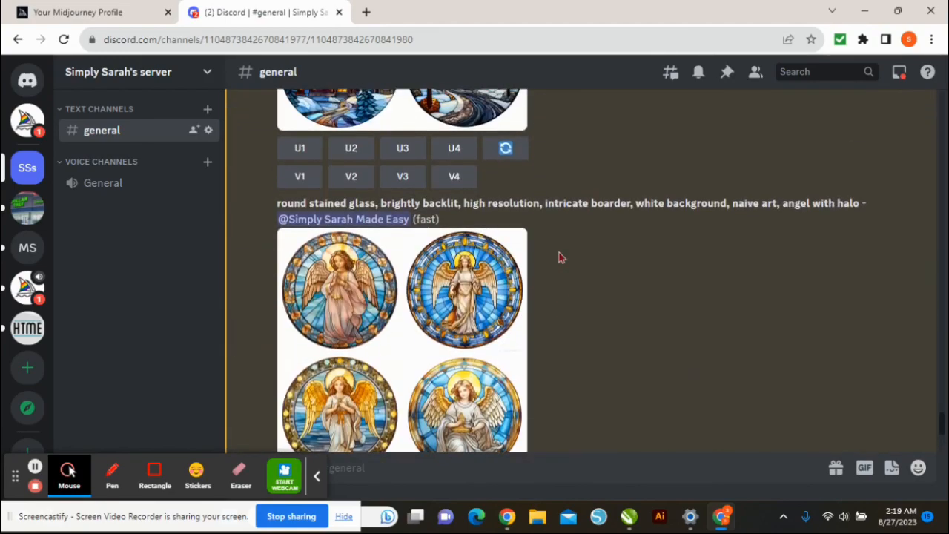
scroll(561, 258, up, 8)
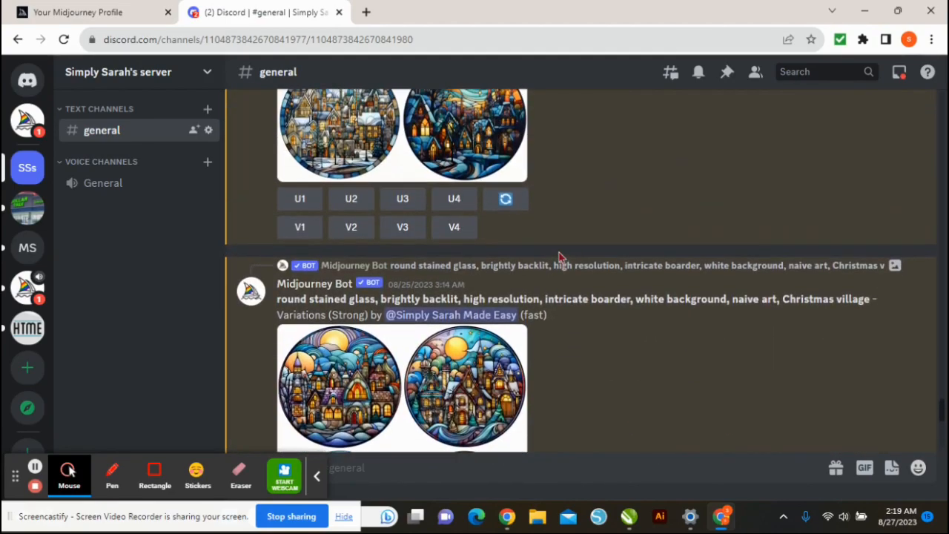
scroll(561, 257, up, 8)
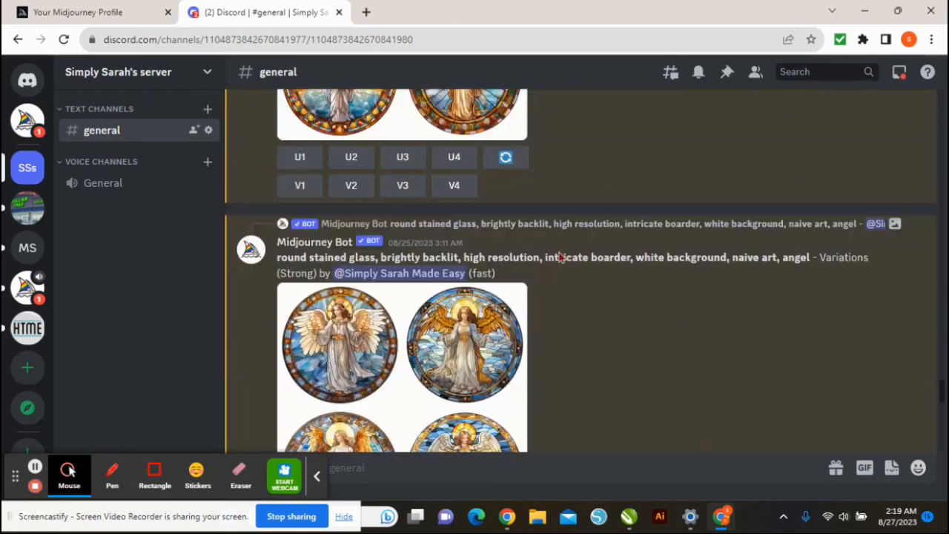
scroll(561, 257, up, 8)
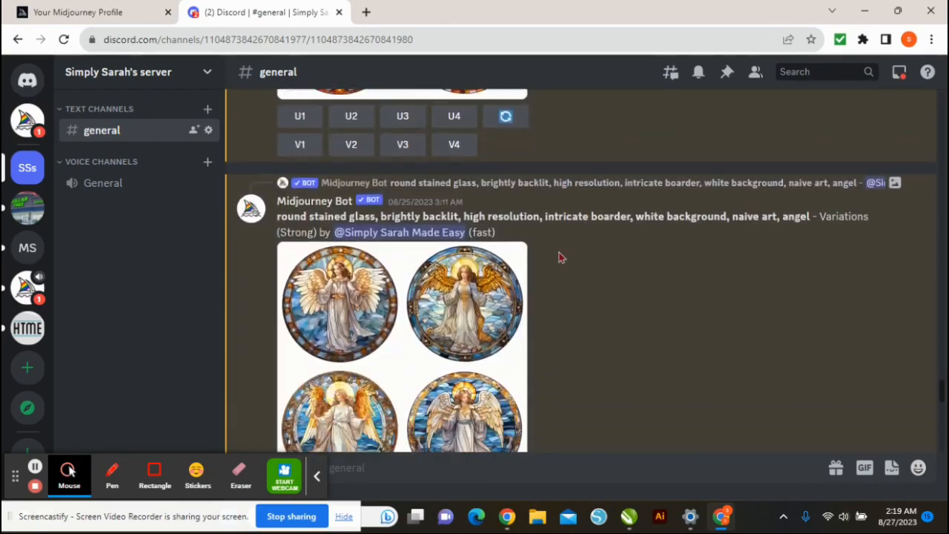
scroll(562, 258, down, 7)
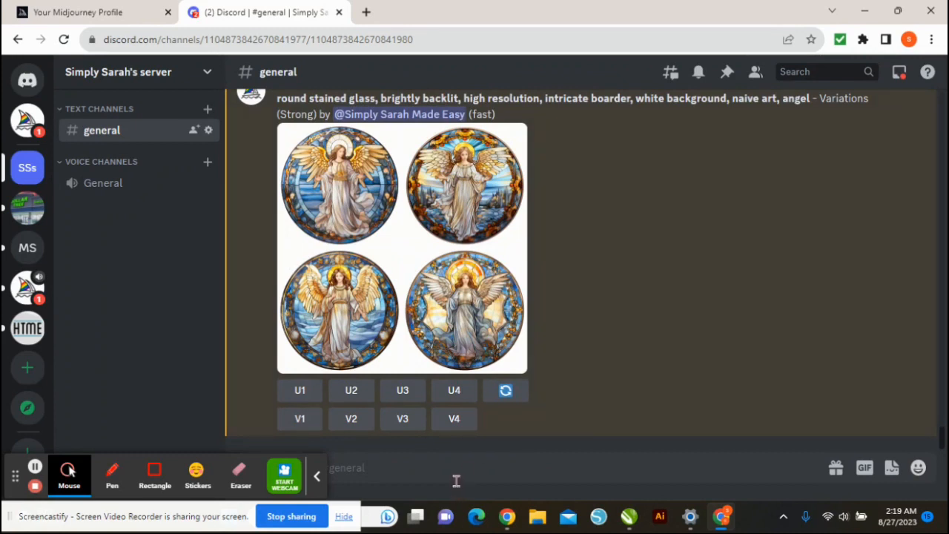
Start an /imagine command in the general channel with the prompt beginning "square stained glass,high resolution".
click(318, 480)
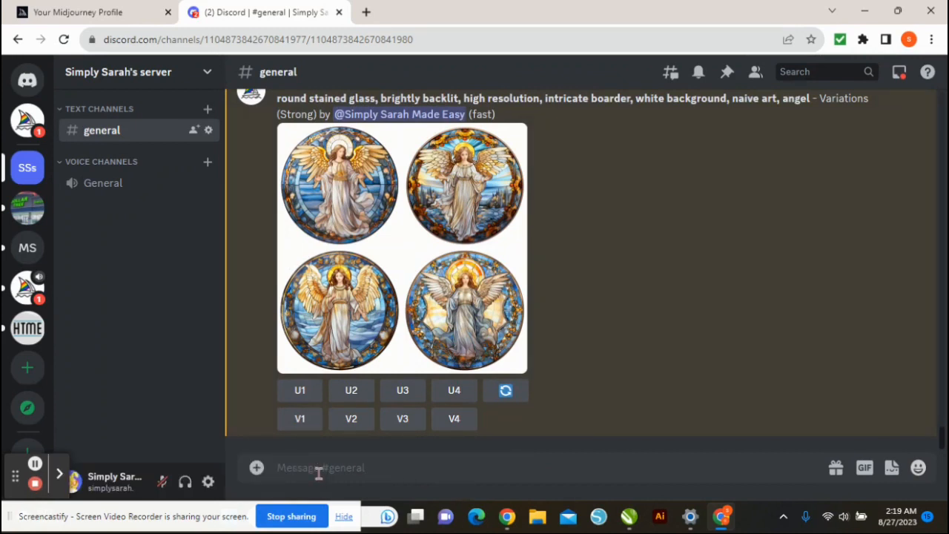
click(316, 471)
text(/)
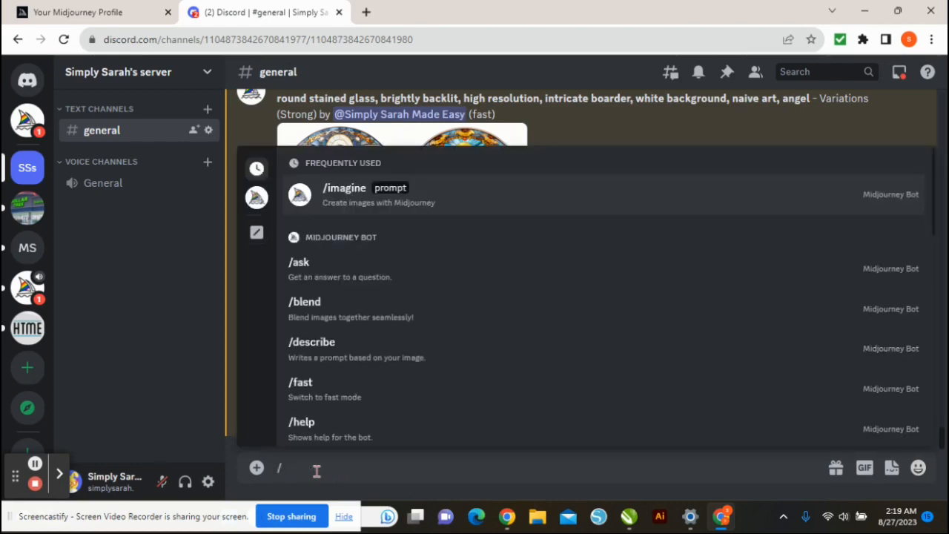
text(imagine)
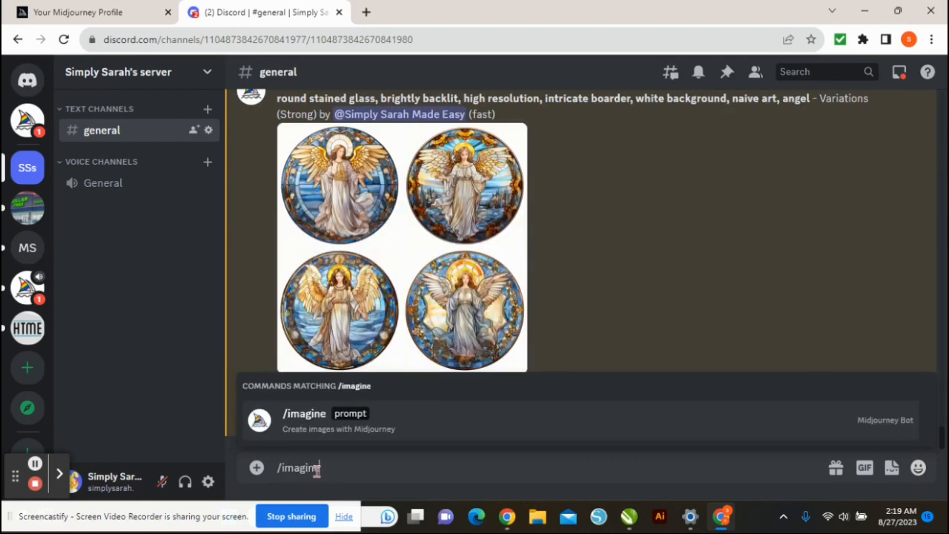
key(Return)
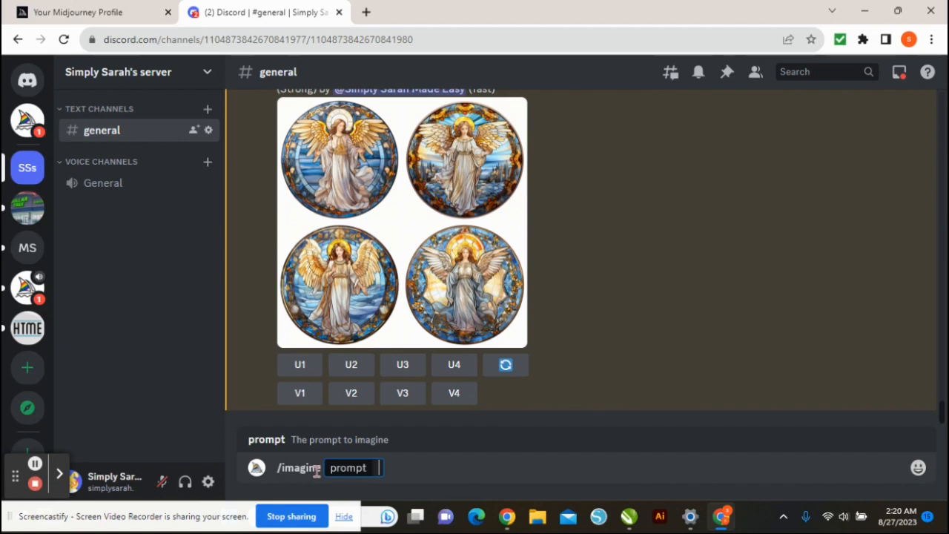
text(square sta)
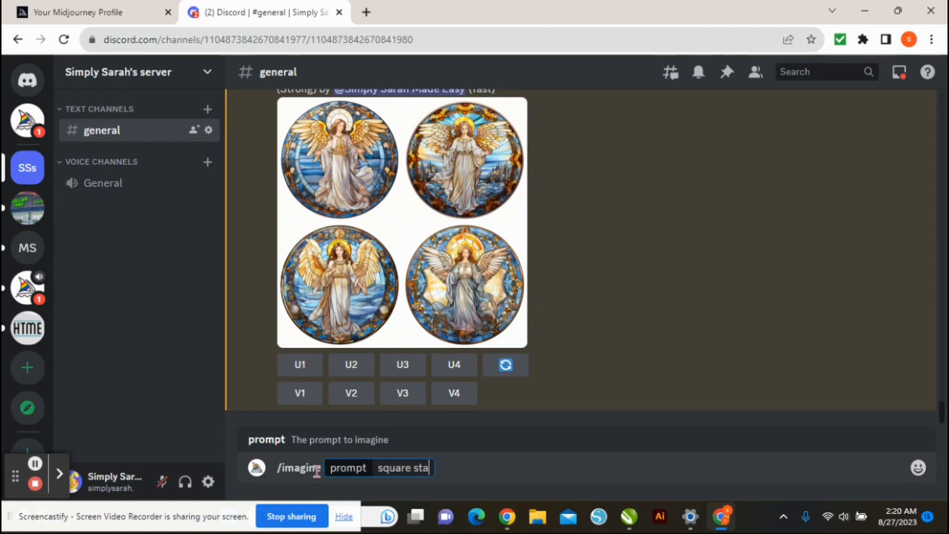
text(ined gl)
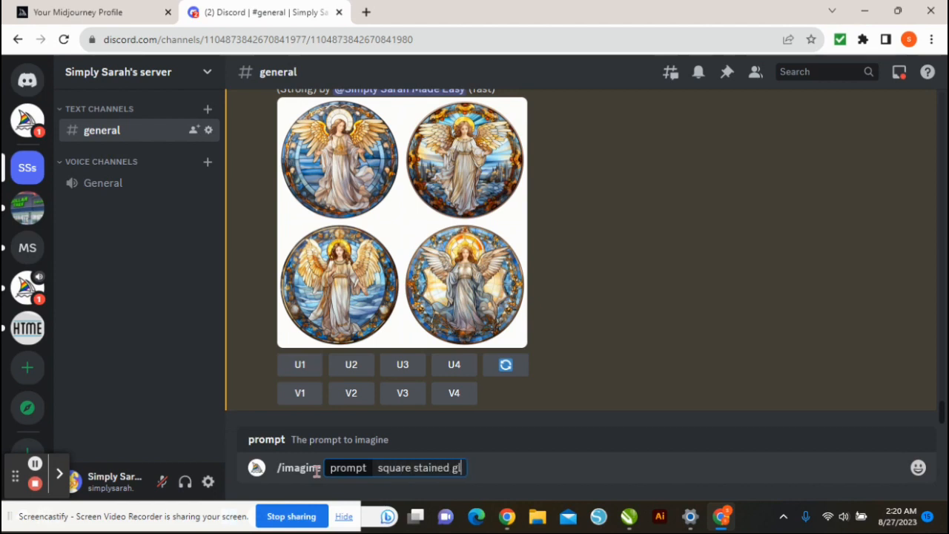
text(ass,high r)
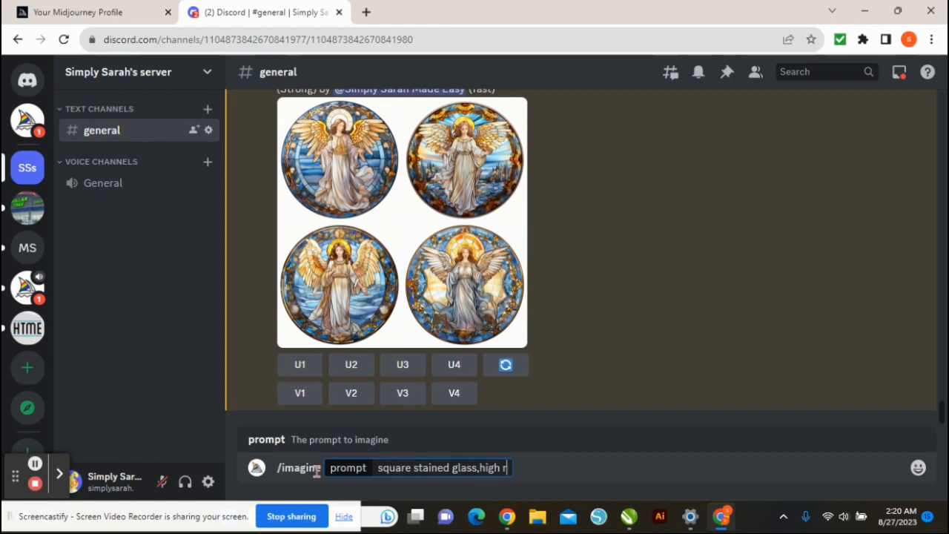
text(esolution)
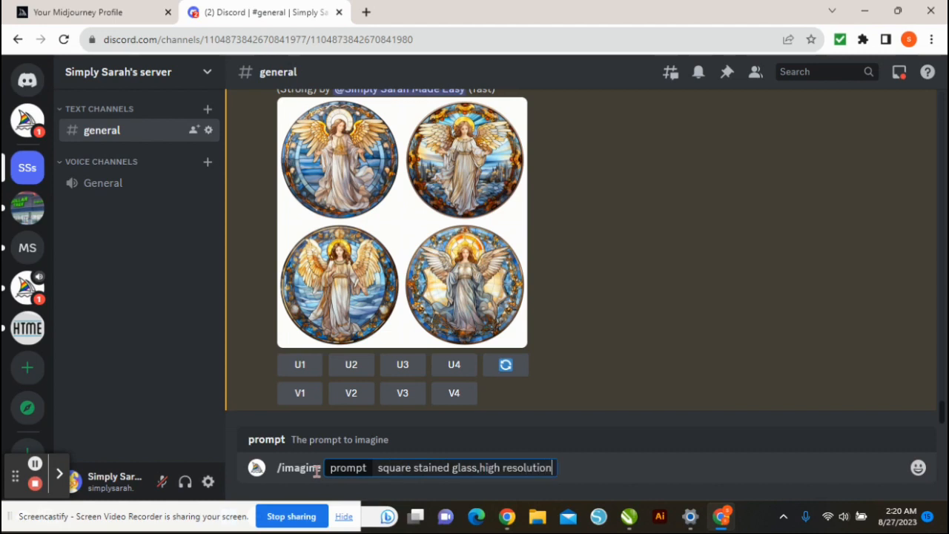
Continue the prompt with ",angel in green dress, irredescent, white background,".
text(,aneg)
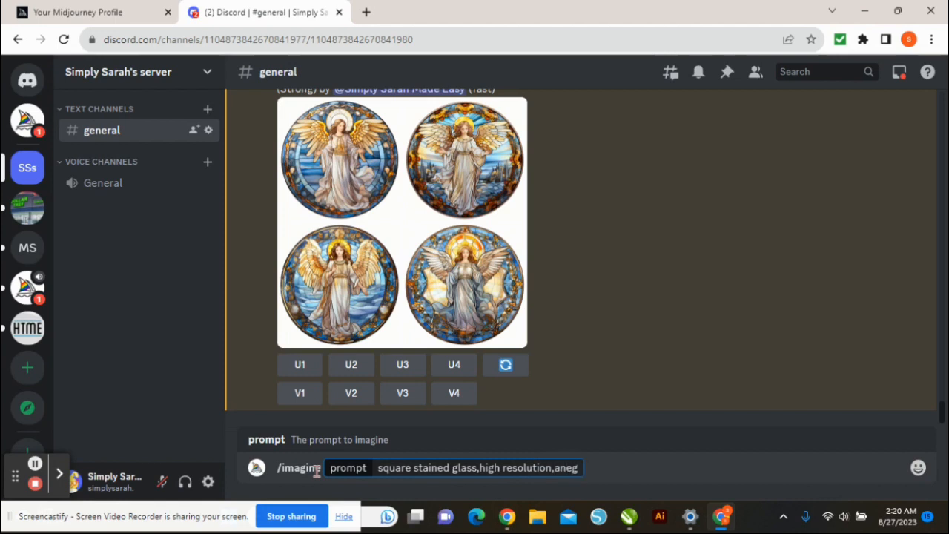
key(BackSpace)
key(BackSpace)
text(gel in green )
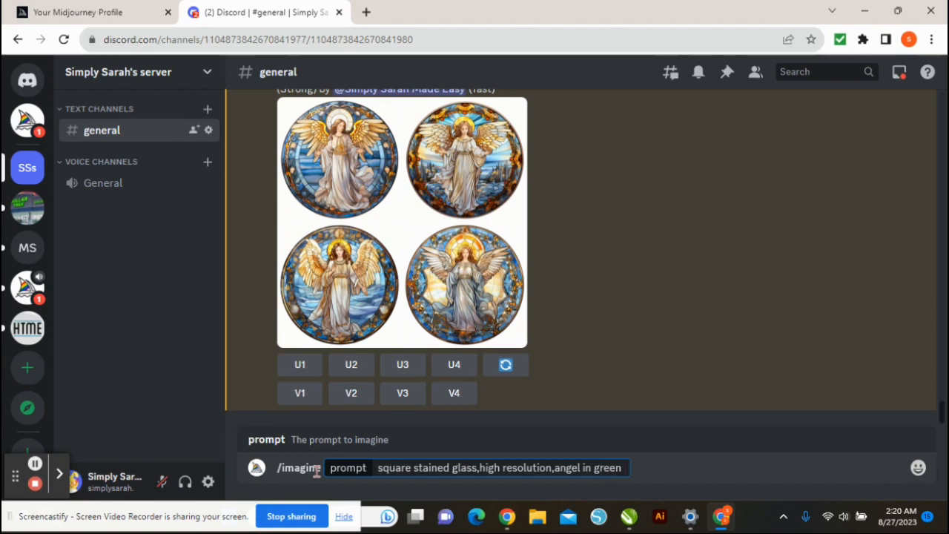
text(dress,)
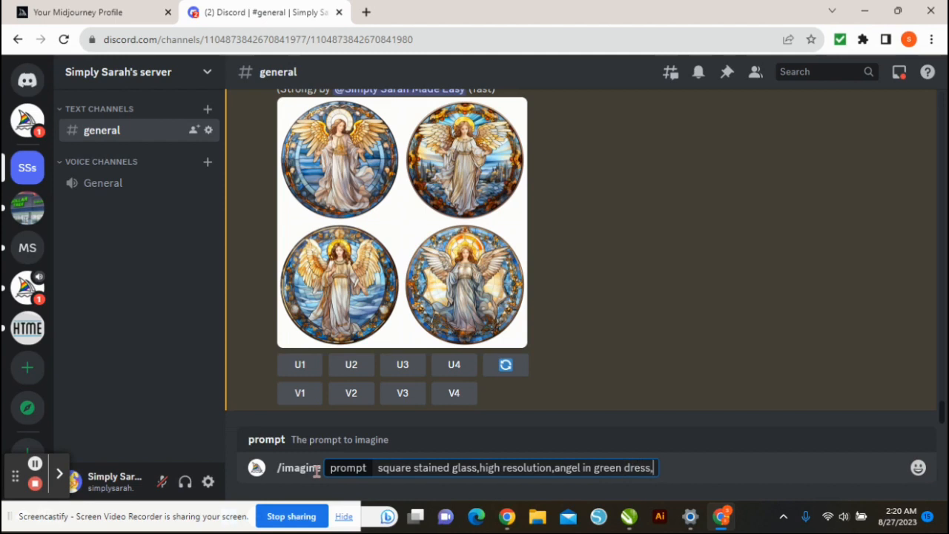
text( i)
text(rredes)
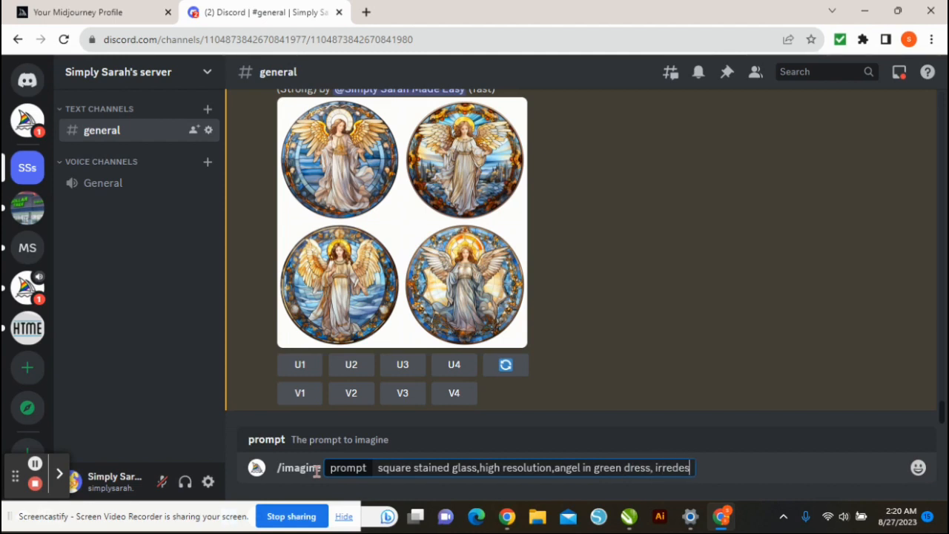
text(cent,)
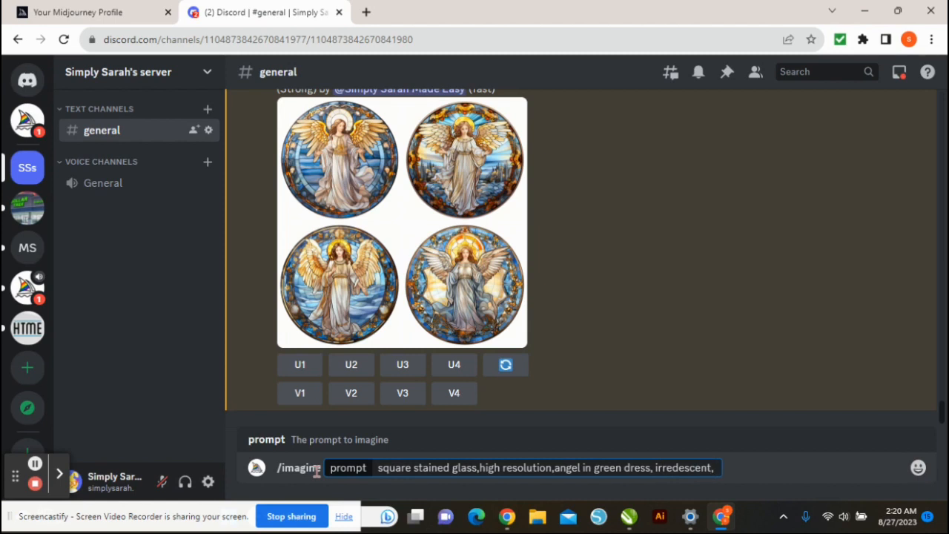
text( white back)
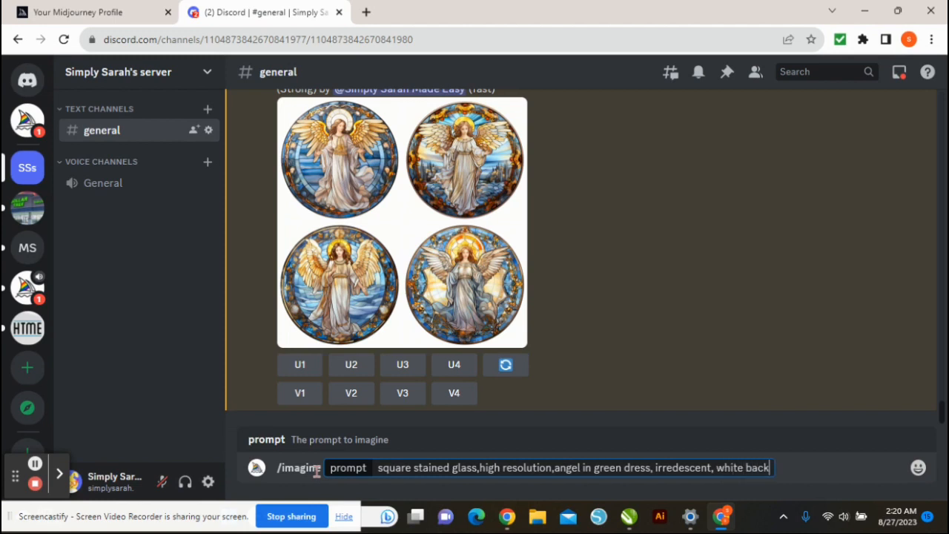
text(ground,)
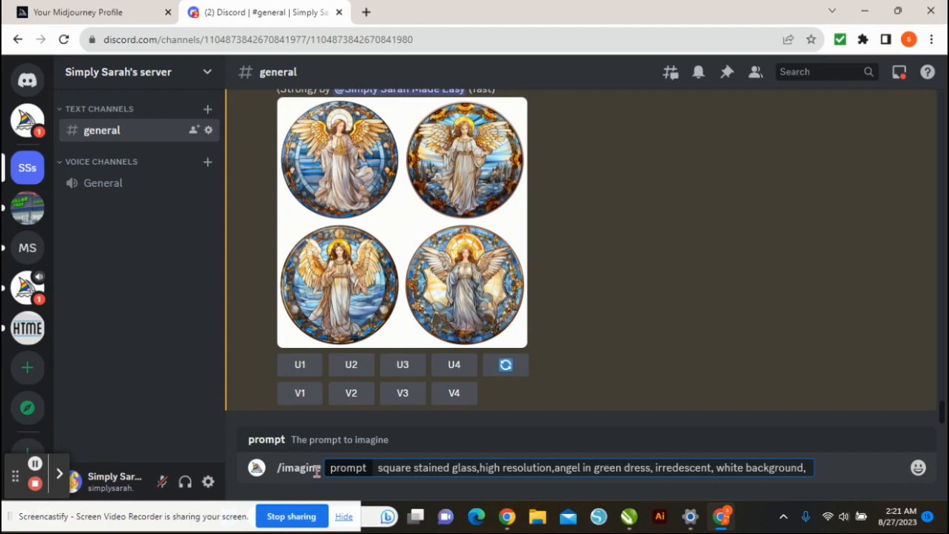
Try adding the aspect ratio parameter "-ar 2:1" at the end of the prompt and remove it again.
text(-ar 2:1)
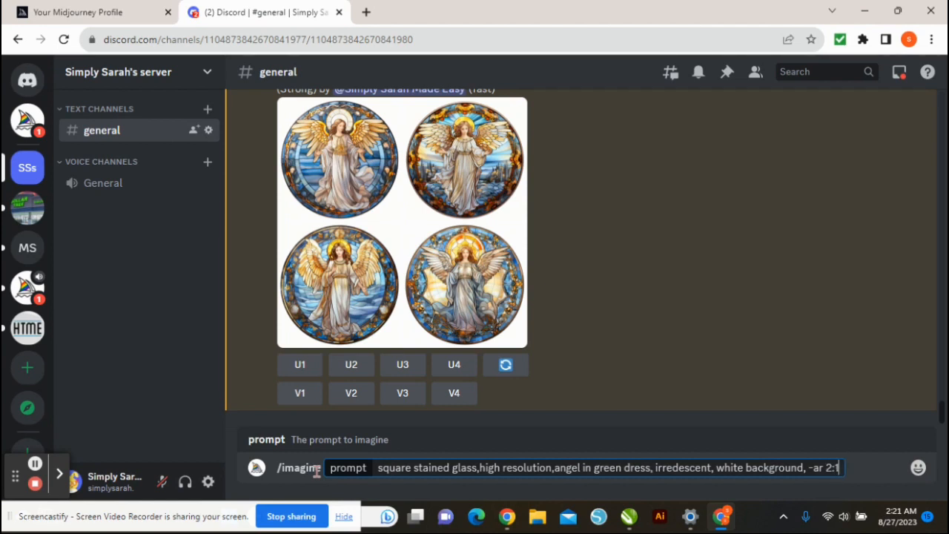
key(BackSpace)
key(BackSpace)
key(BackSpace)
key(BackSpace)
key(BackSpace)
key(BackSpace)
key(BackSpace)
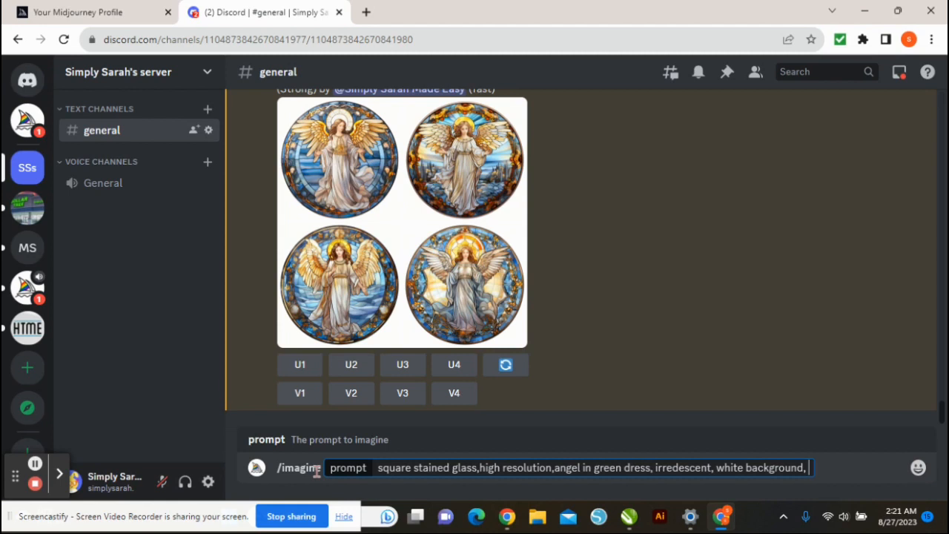
Complete the prompt with "in the style of picasso,4k,uplight,whisical" and submit it to Midjourney Bot.
text(in the style of)
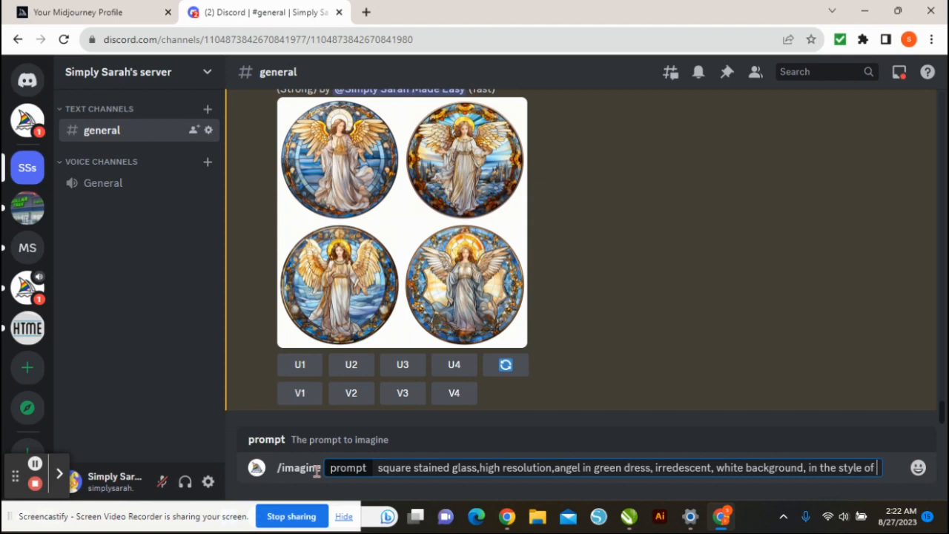
text(pi)
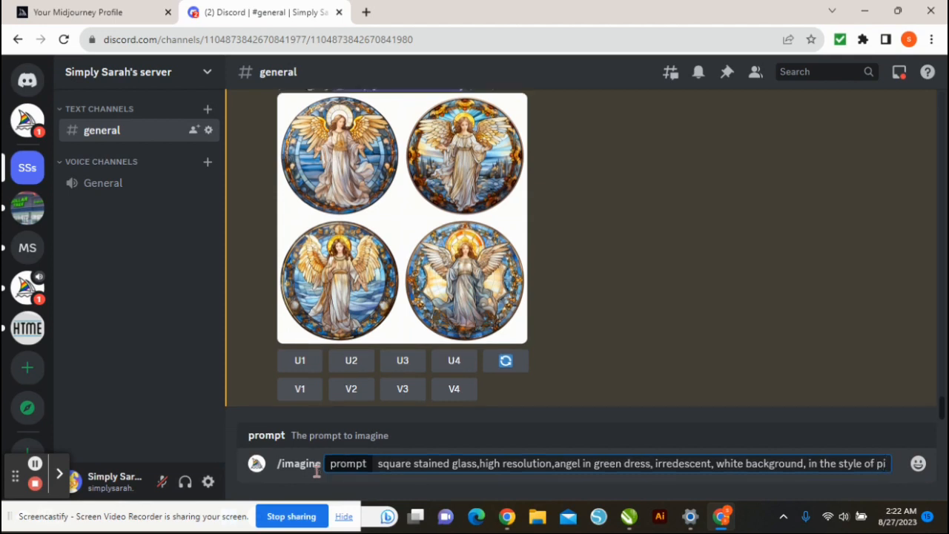
text(ca)
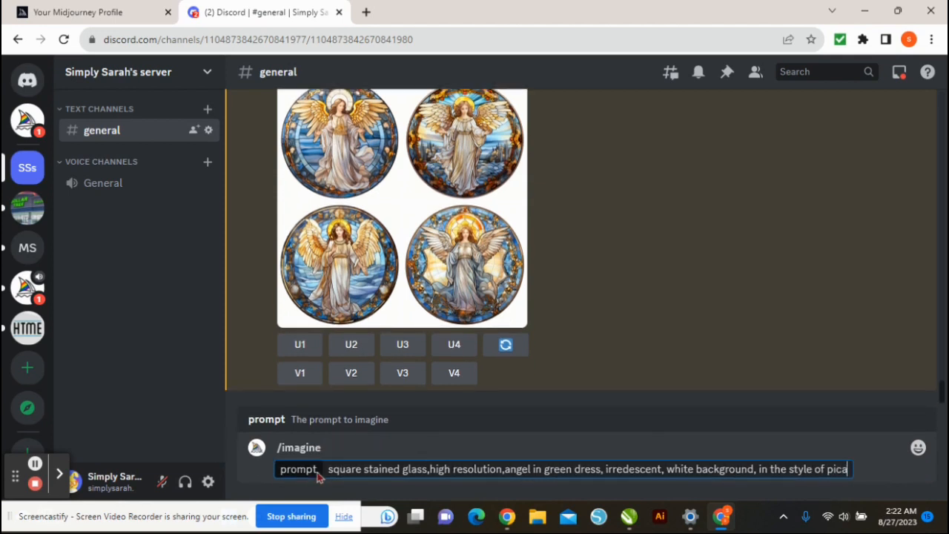
text(sso,)
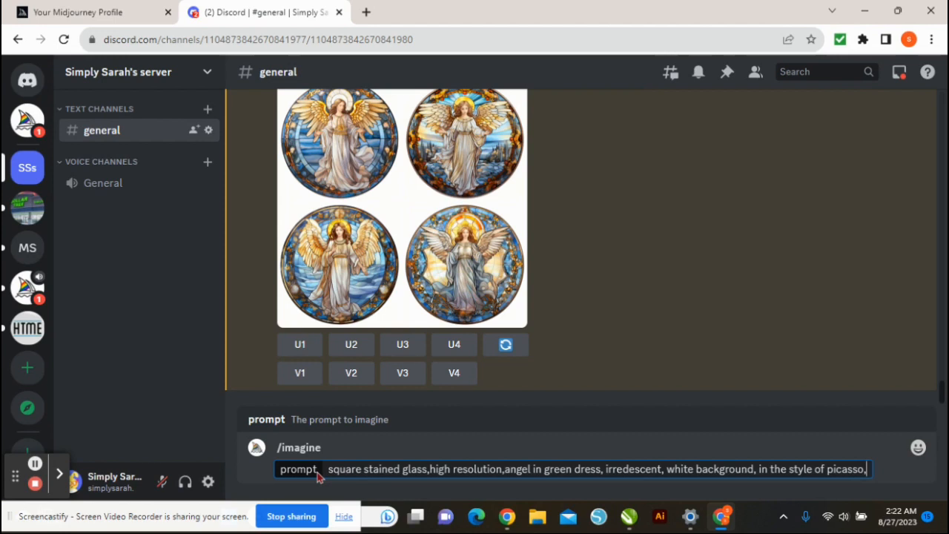
text(4k)
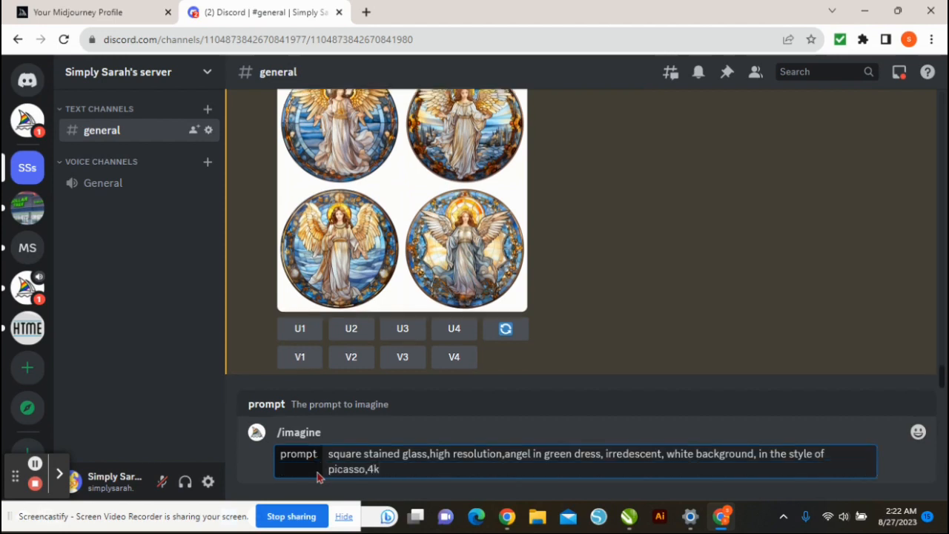
text(,uplight,)
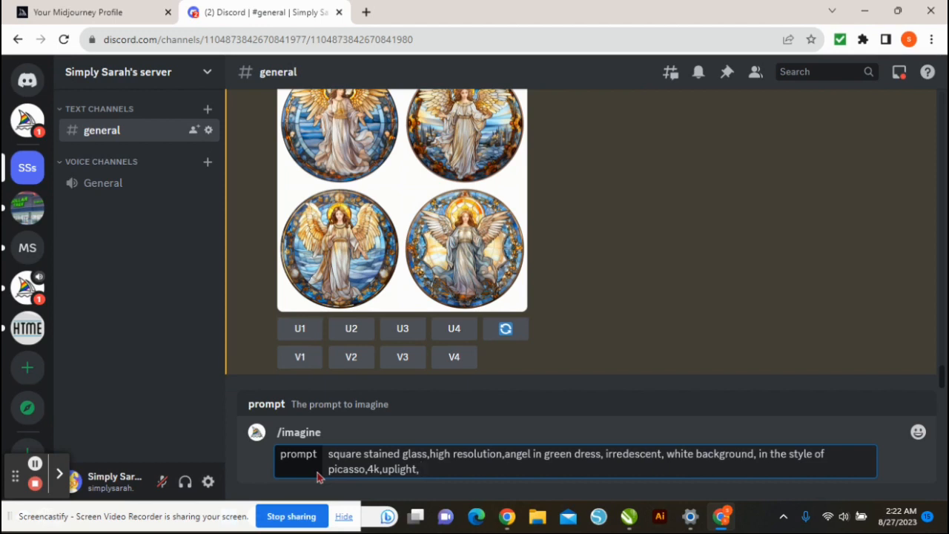
text(whisical)
key(Return)
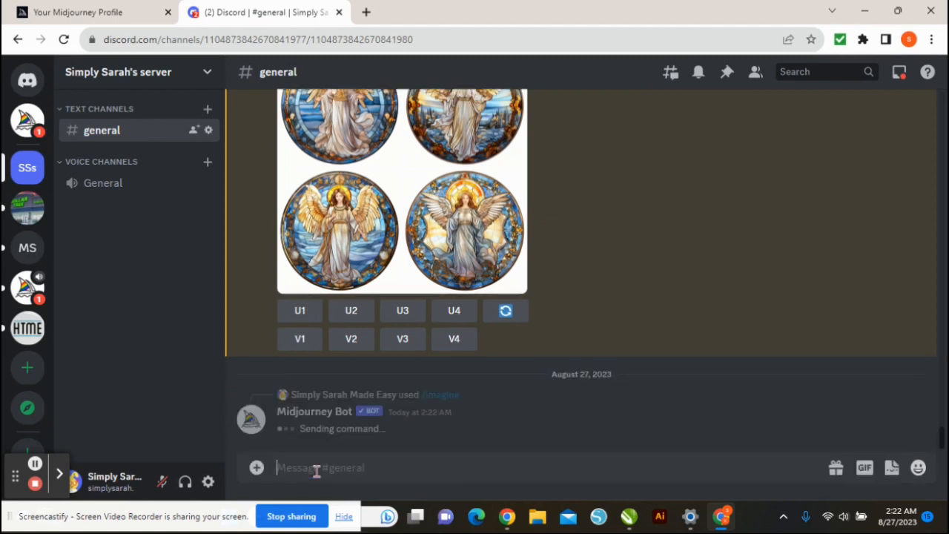
Start a new /imagine command in the general channel with the prompt "carved wood,".
text(/)
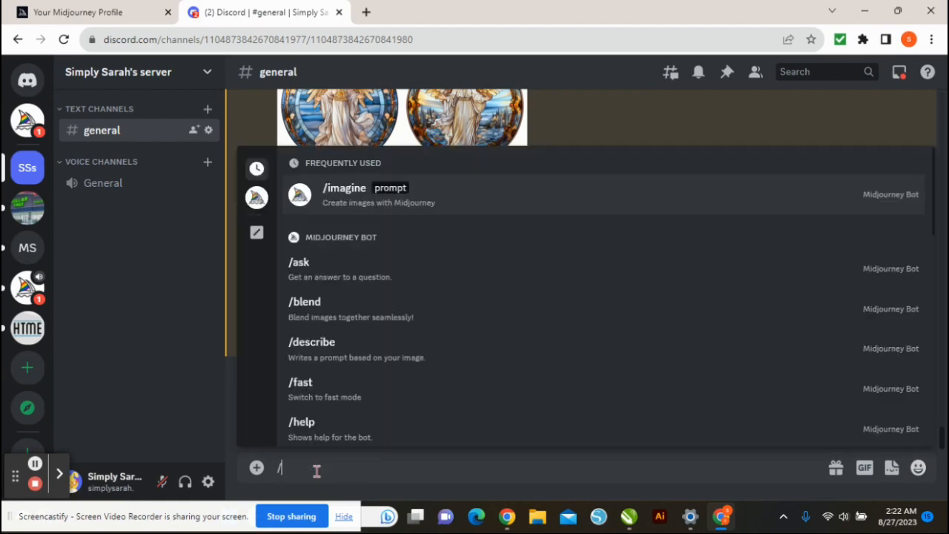
text(imagine)
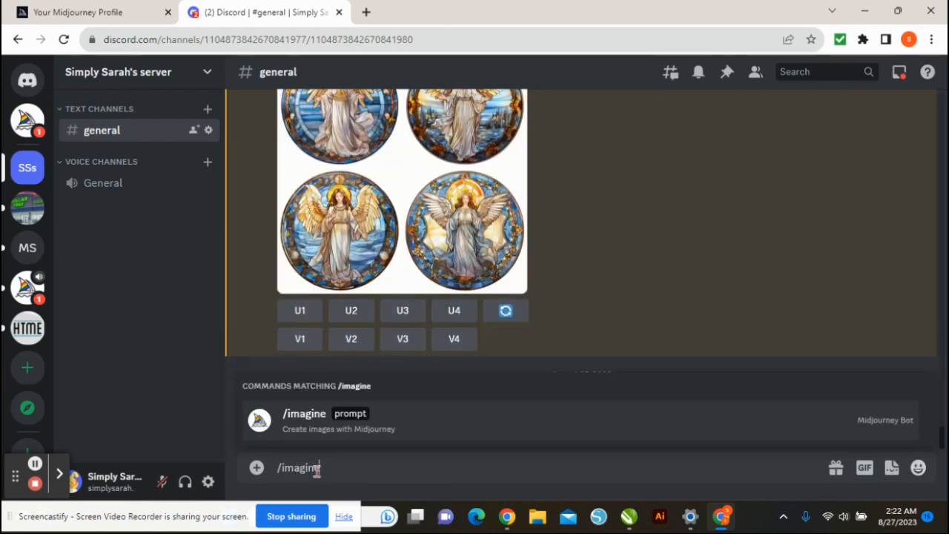
key(Tab)
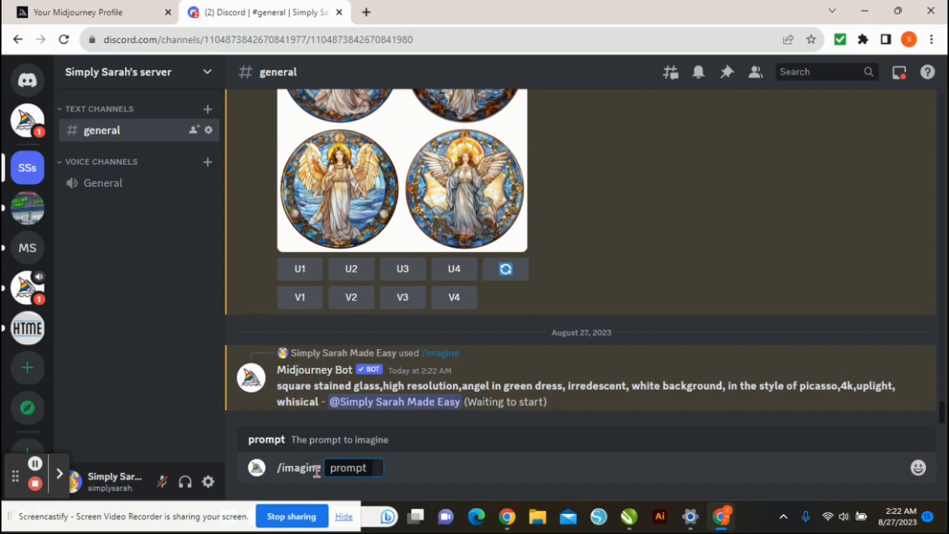
text(carved )
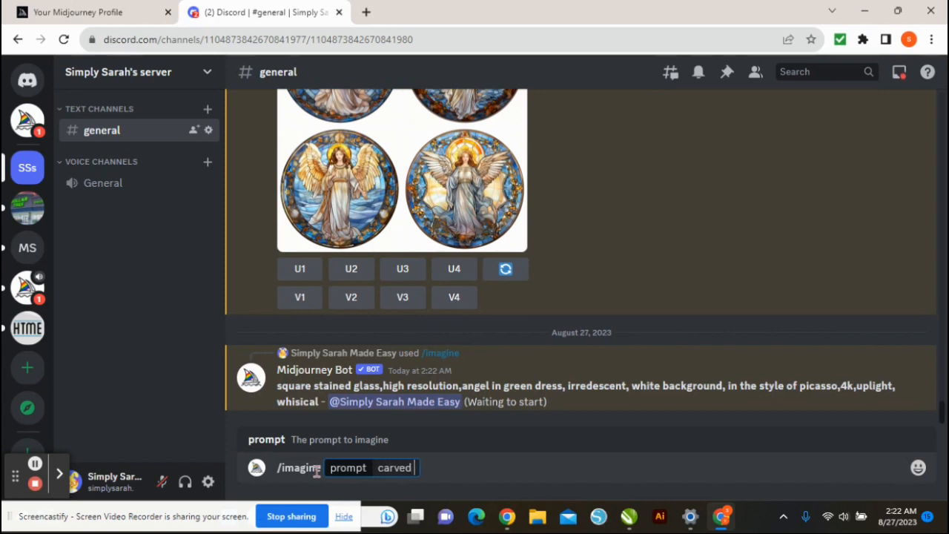
text(wood,)
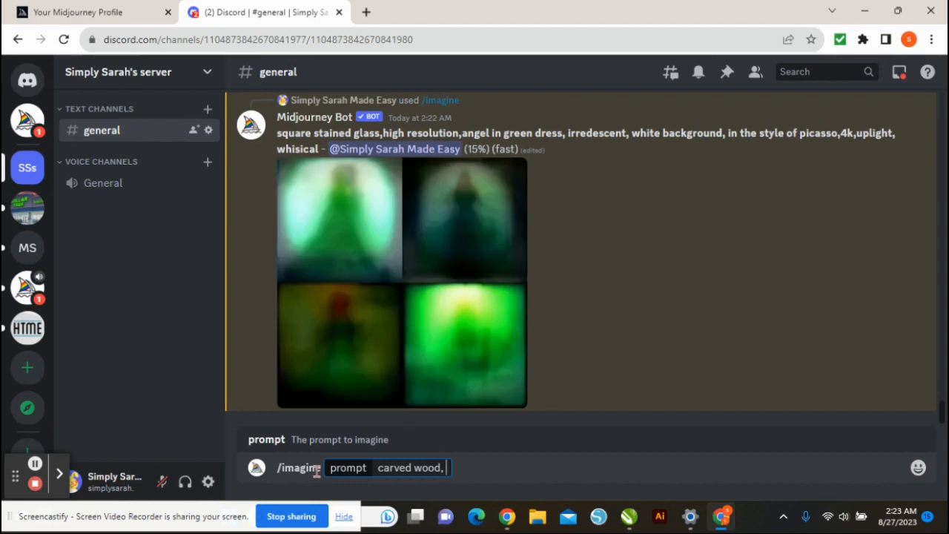
Try to extend the carved wood prompt with "elephant, intricate, high resolution".
click(317, 473)
text(elephante)
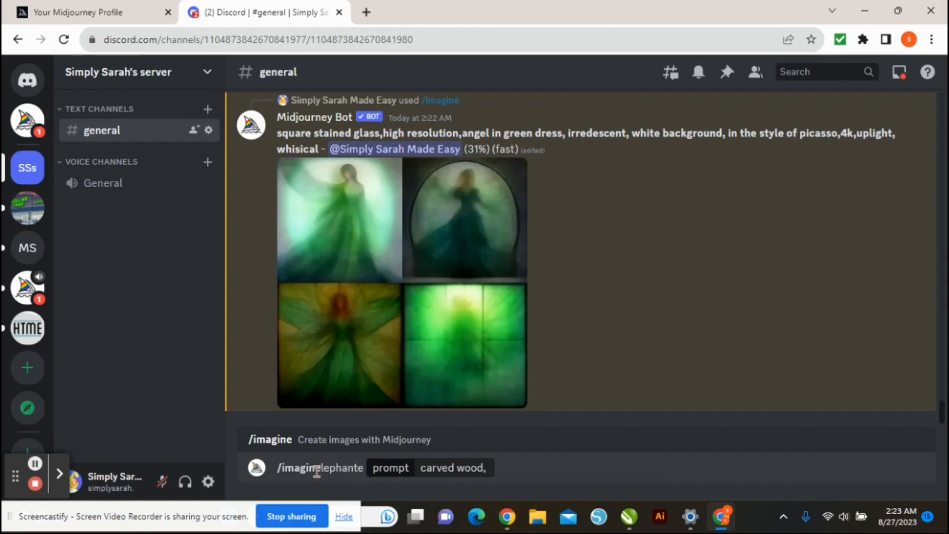
text(,)
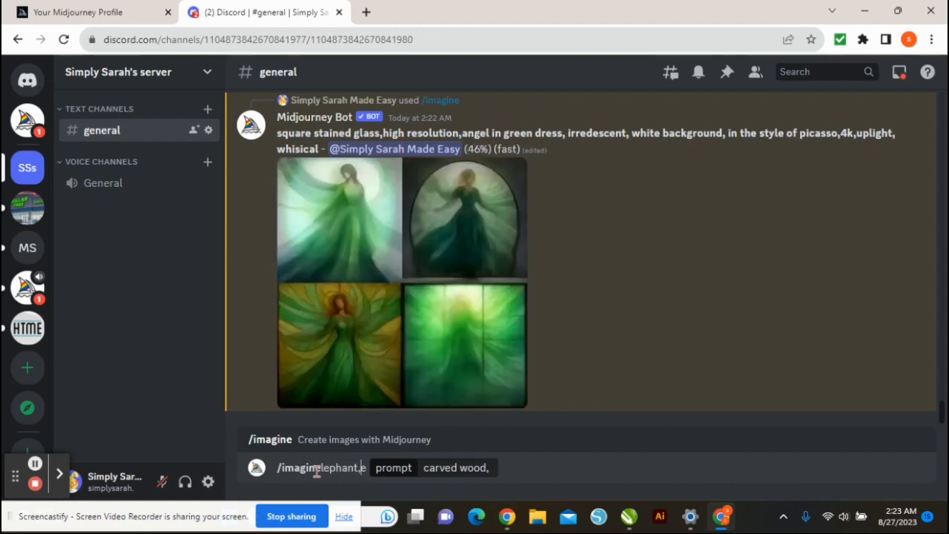
text( intrica)
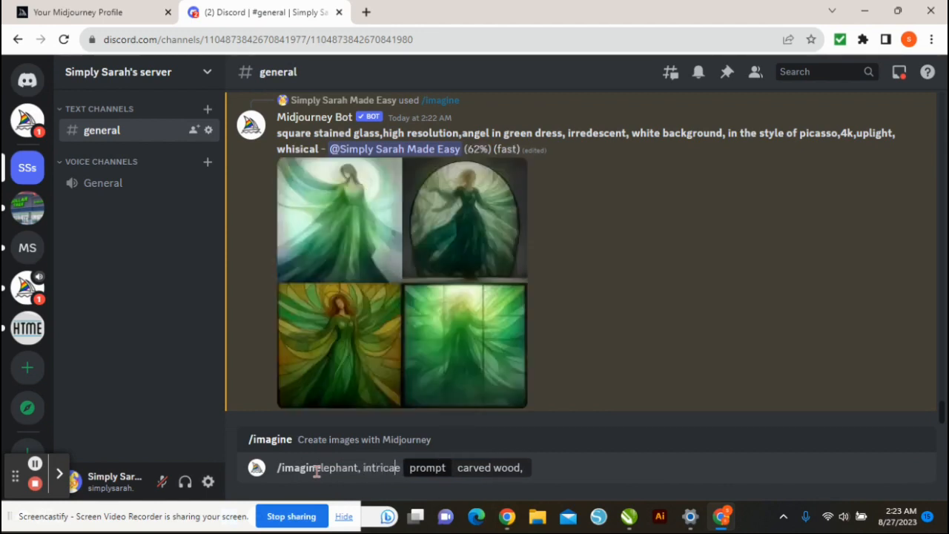
text(te)
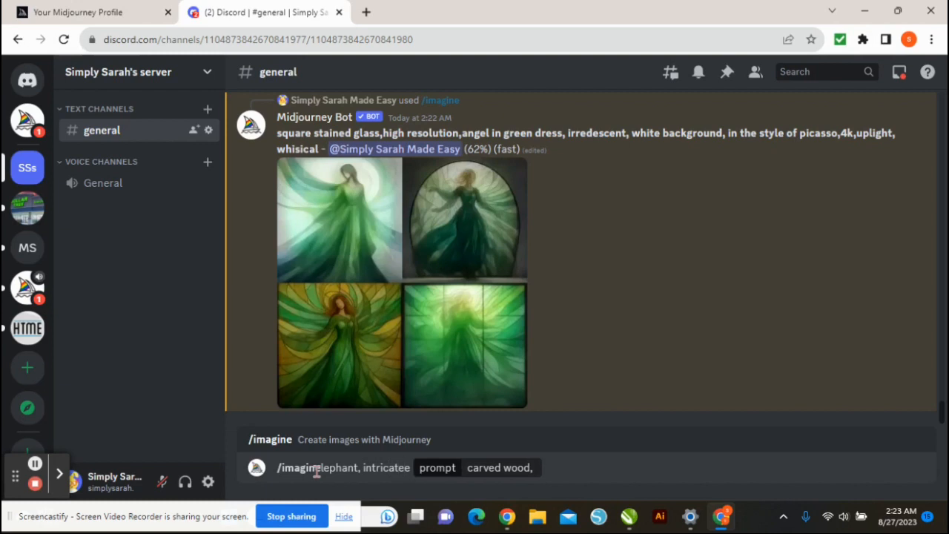
key(Delete)
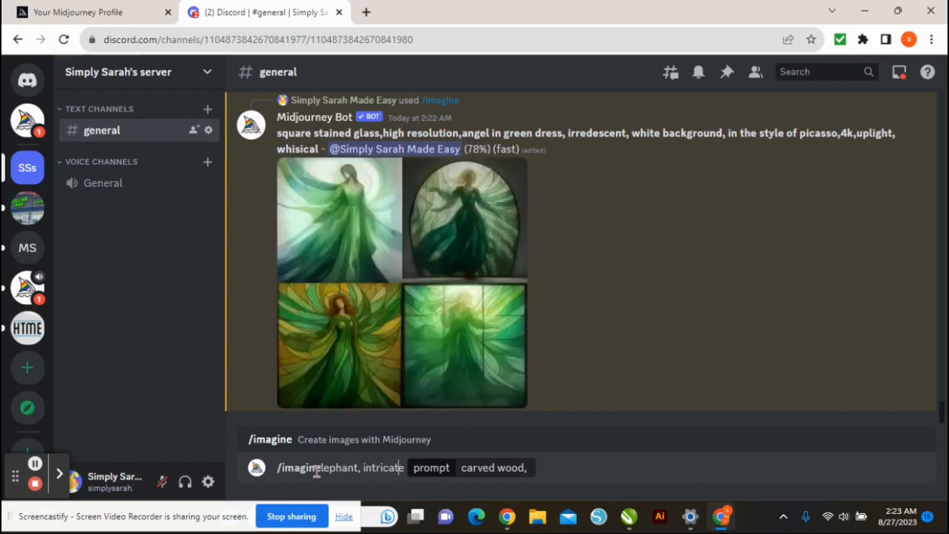
text(, h)
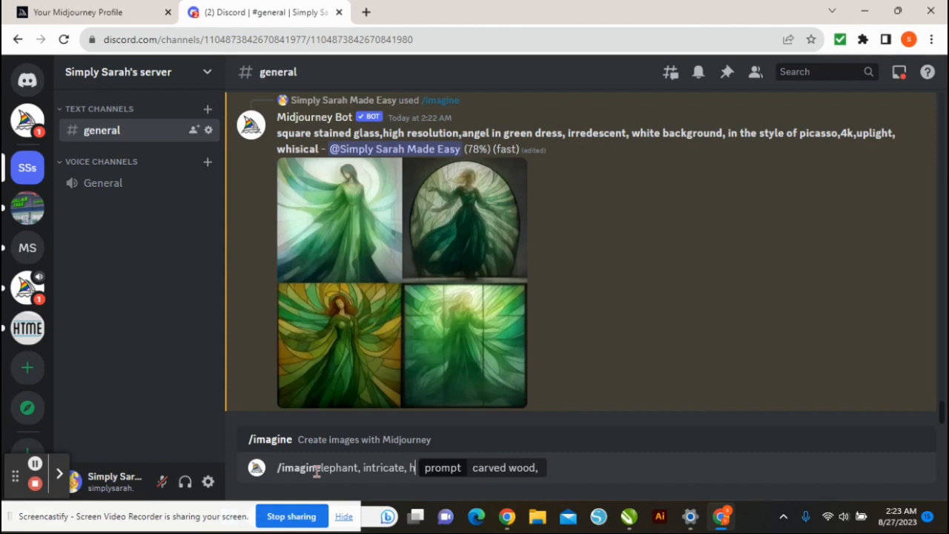
text(igh reso)
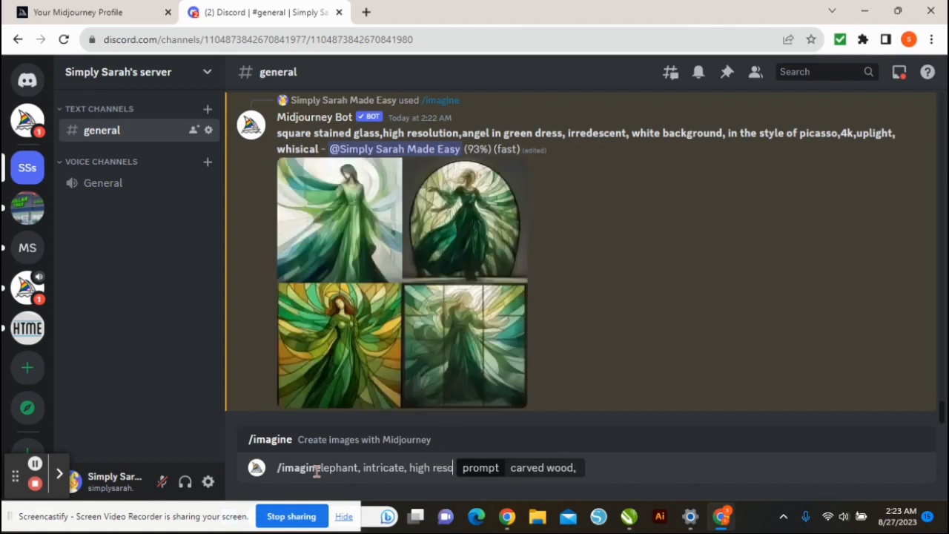
text(lution)
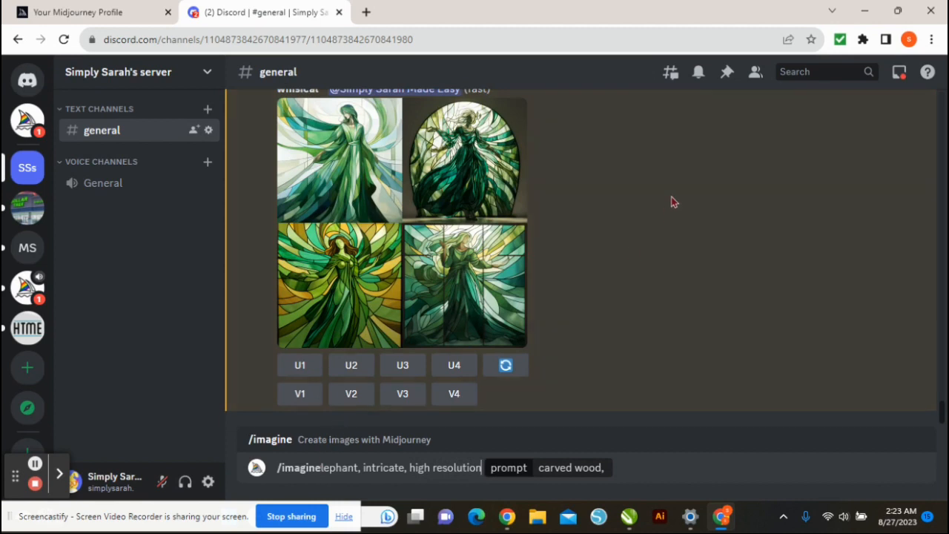
Enlarge the generated green angel image grid and open it full size in the browser.
scroll(672, 201, up, 1)
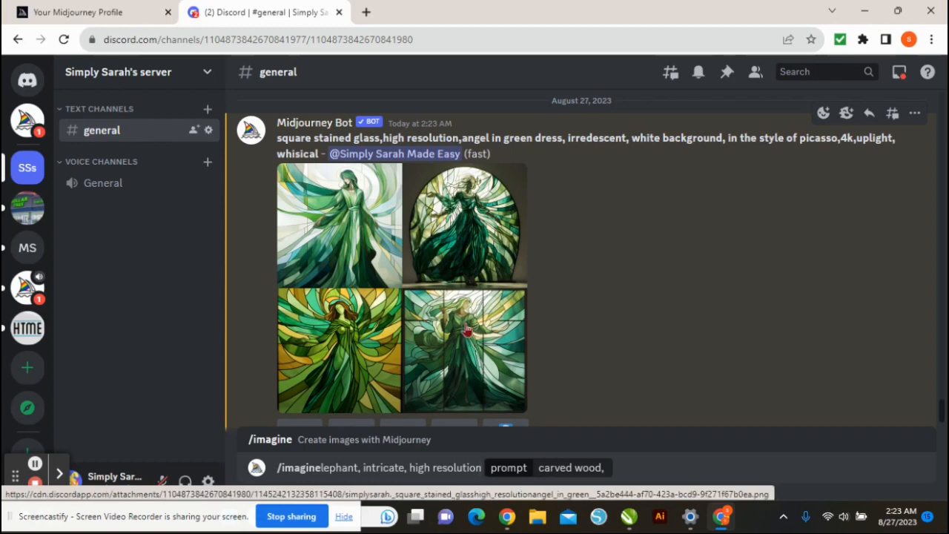
click(448, 331)
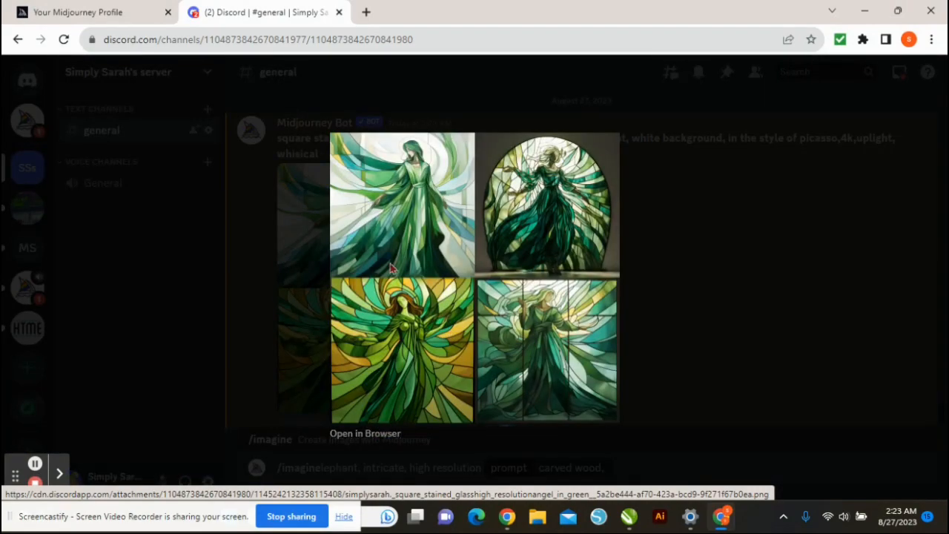
click(159, 358)
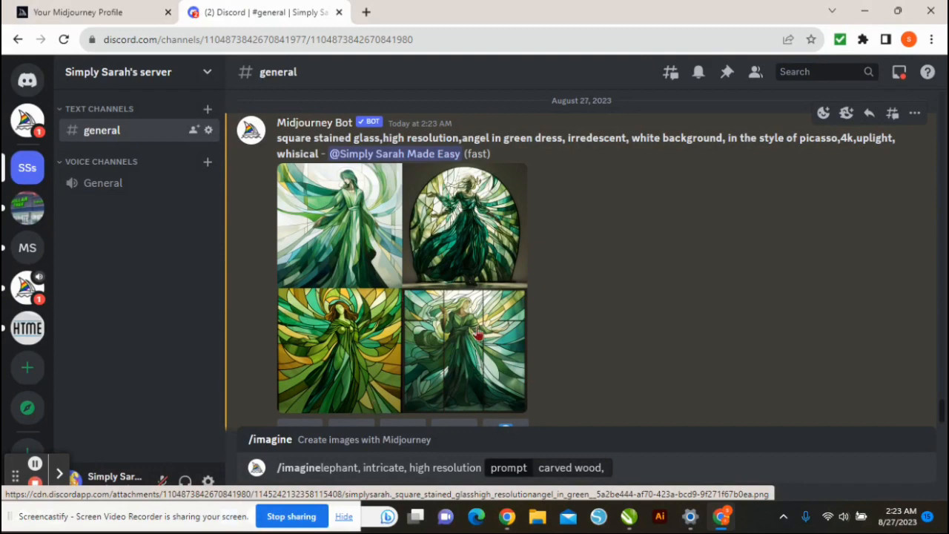
scroll(479, 319, down, 2)
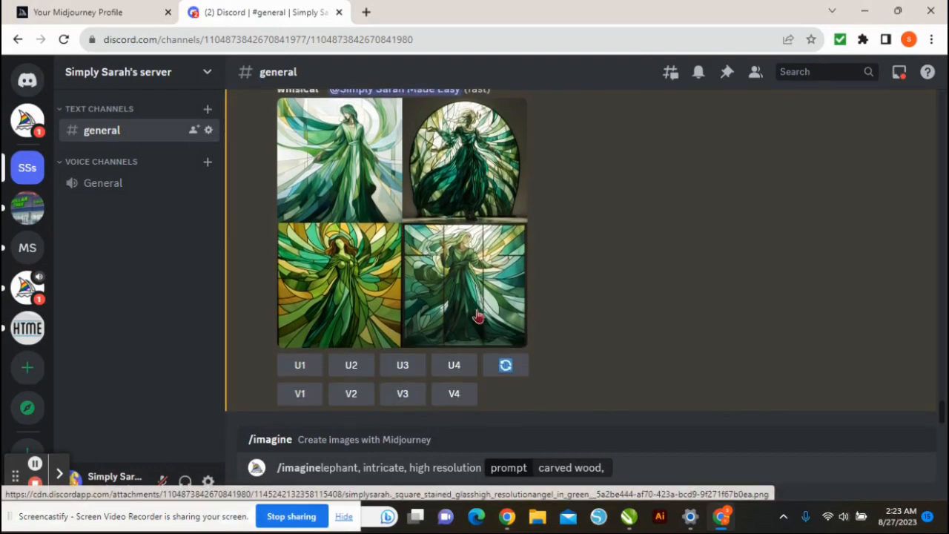
scroll(478, 317, up, 1)
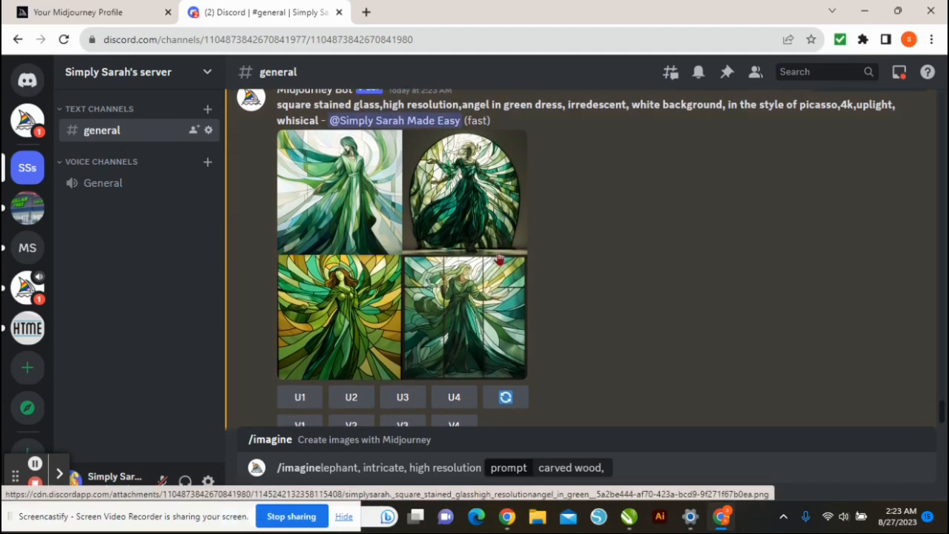
click(460, 222)
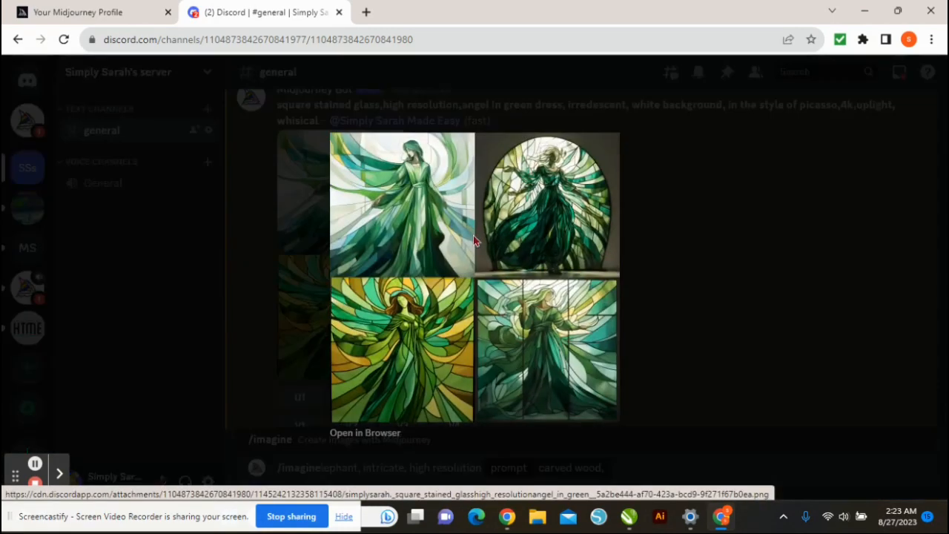
click(367, 433)
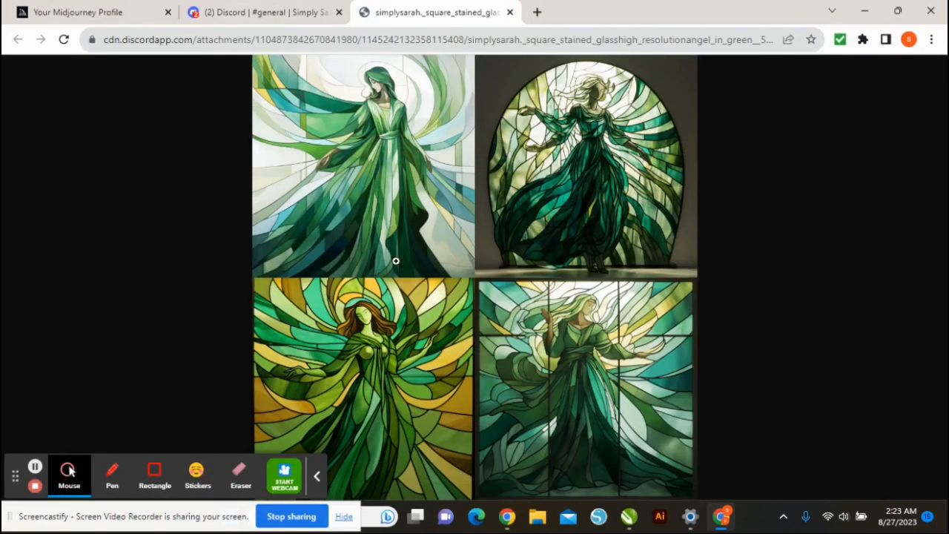
Bring up the Save As dialog for the full-size angel image and cancel it without saving.
right_click(397, 264)
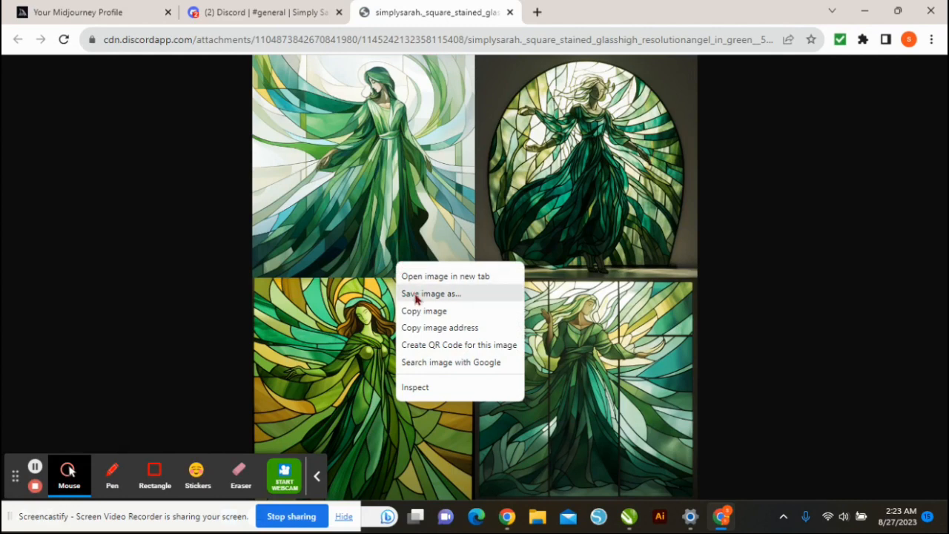
click(417, 295)
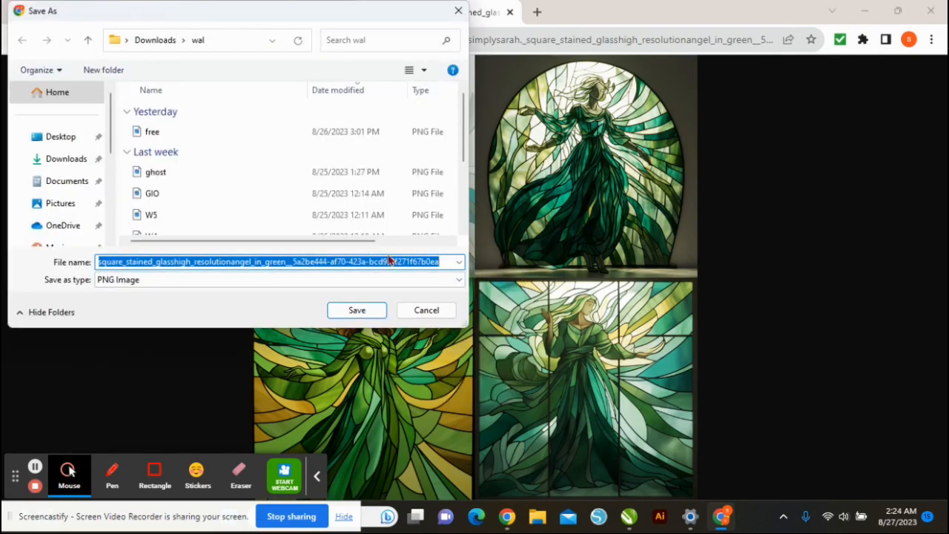
click(457, 13)
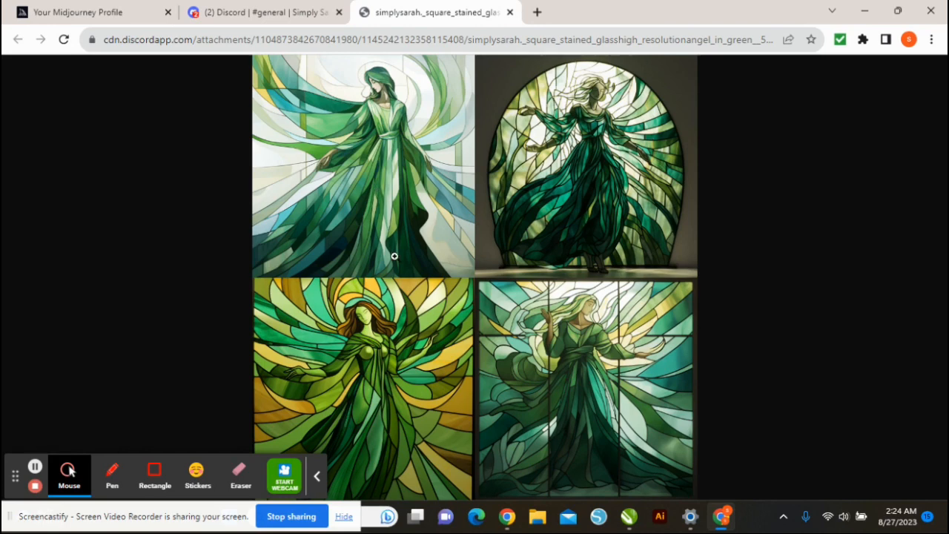
Inspect the stained glass details of the angel image up close and close its browser tab.
click(331, 257)
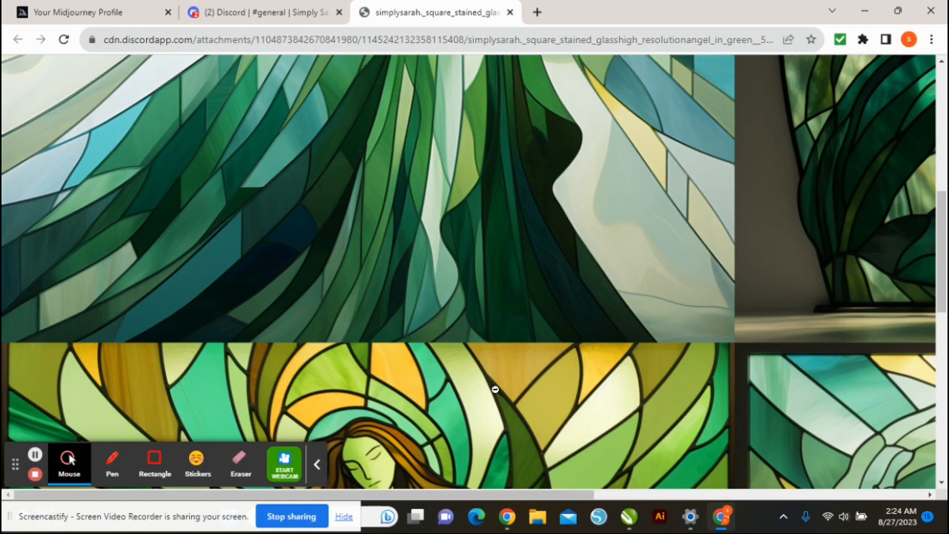
scroll(466, 323, right, 1)
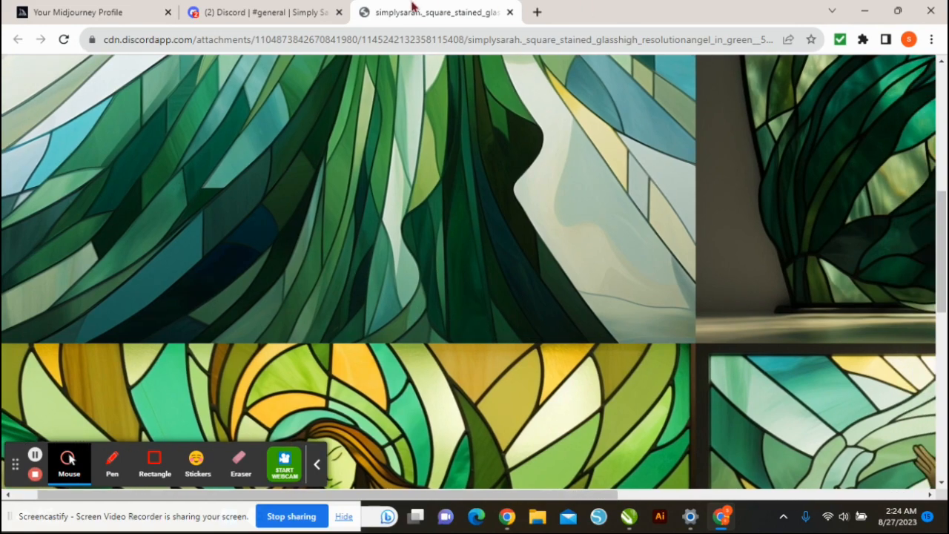
click(510, 12)
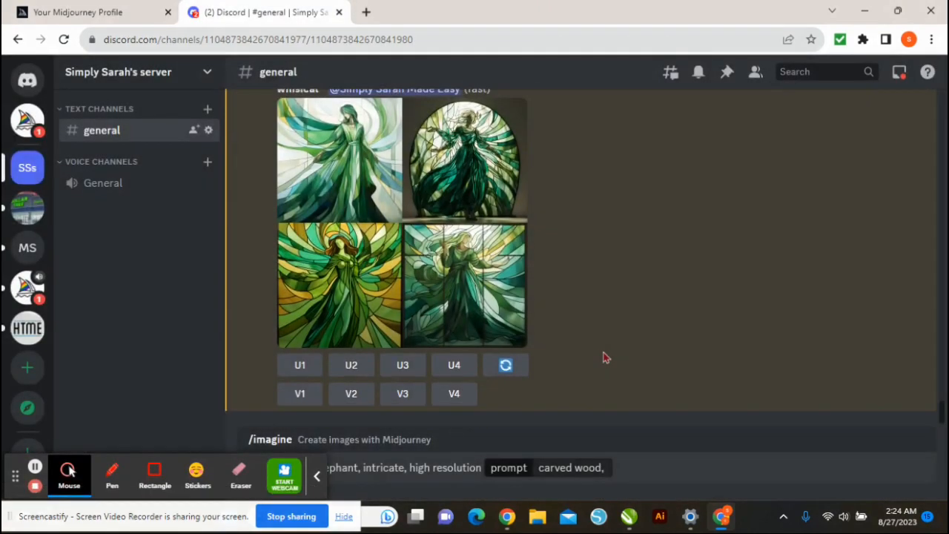
Submit the pending /imagine command with the prompt "carved wood," to Midjourney Bot.
click(318, 479)
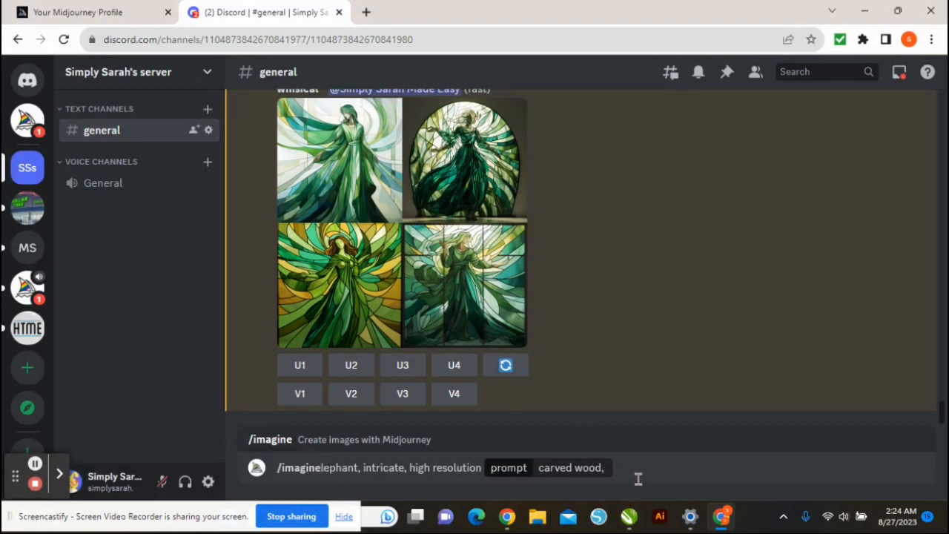
click(316, 469)
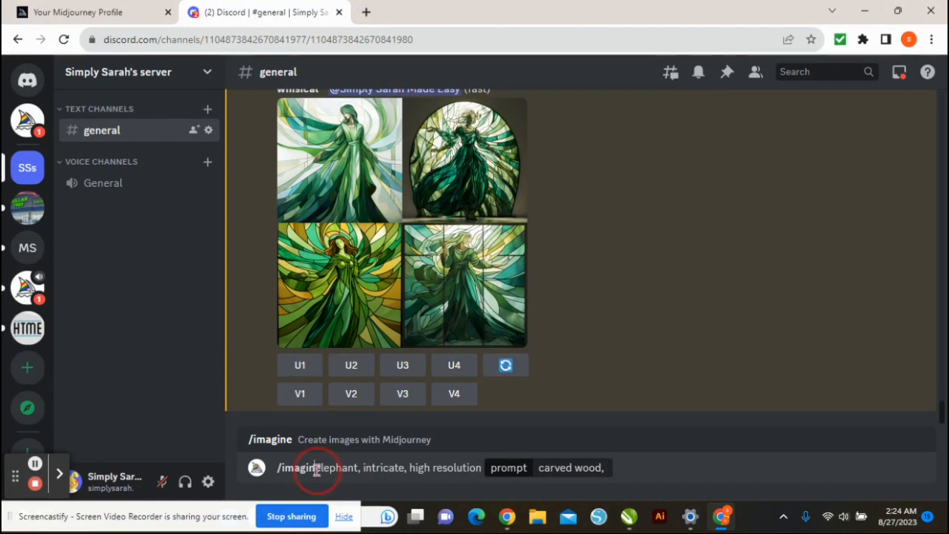
drag(316, 469, 612, 468)
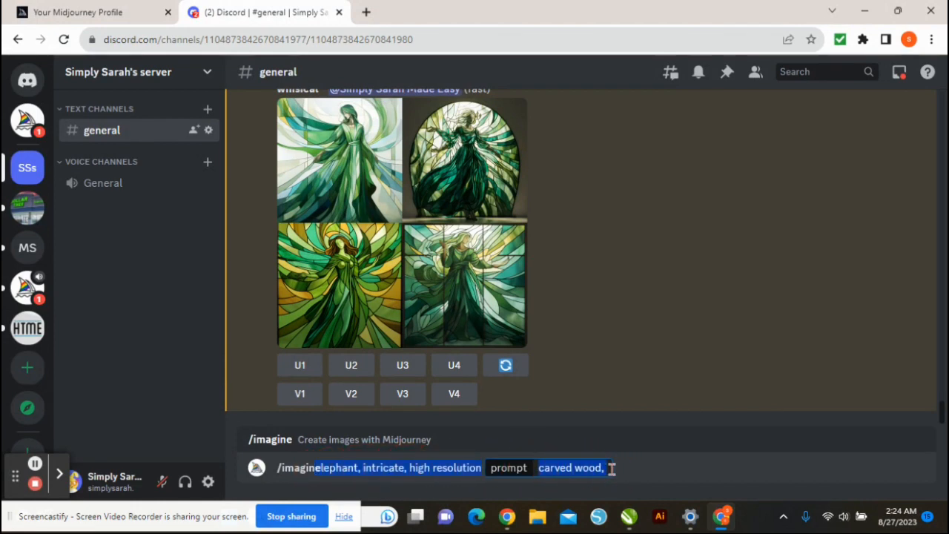
click(673, 472)
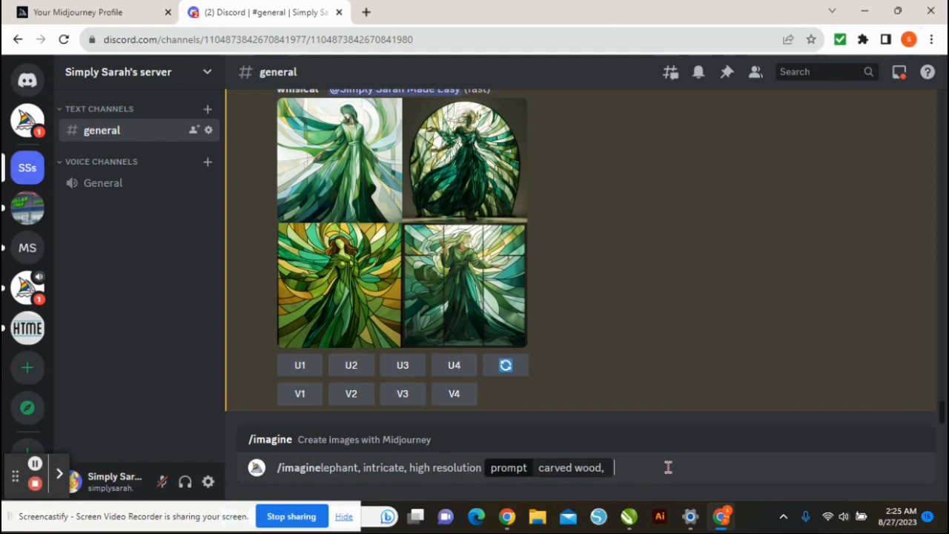
key(Return)
Start a new /imagine command with the prompt "carved wood elephant" in the general channel.
click(438, 469)
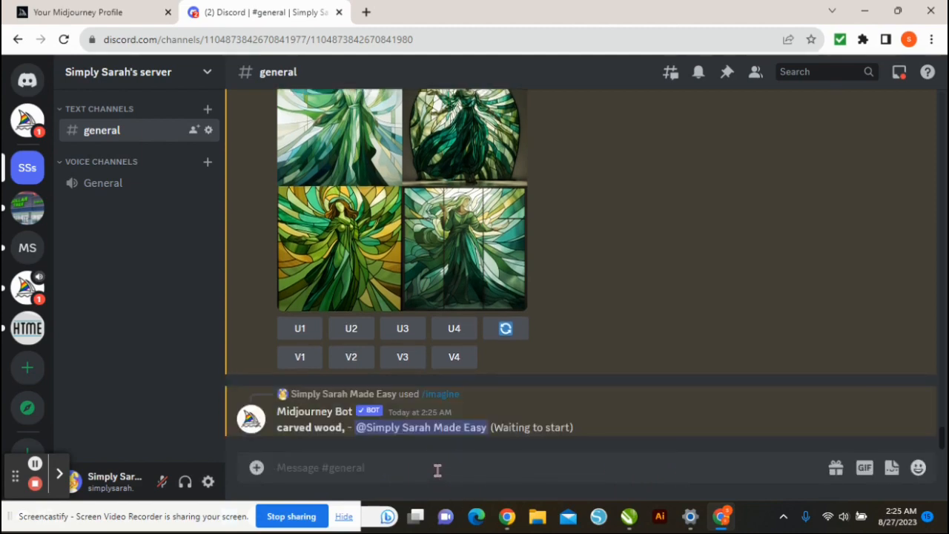
text(/imag)
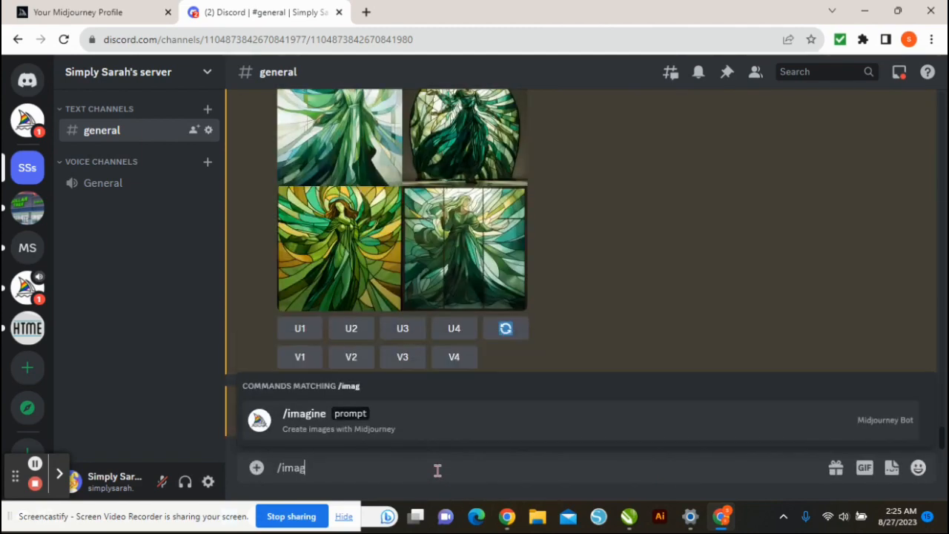
text(ine)
key(Tab)
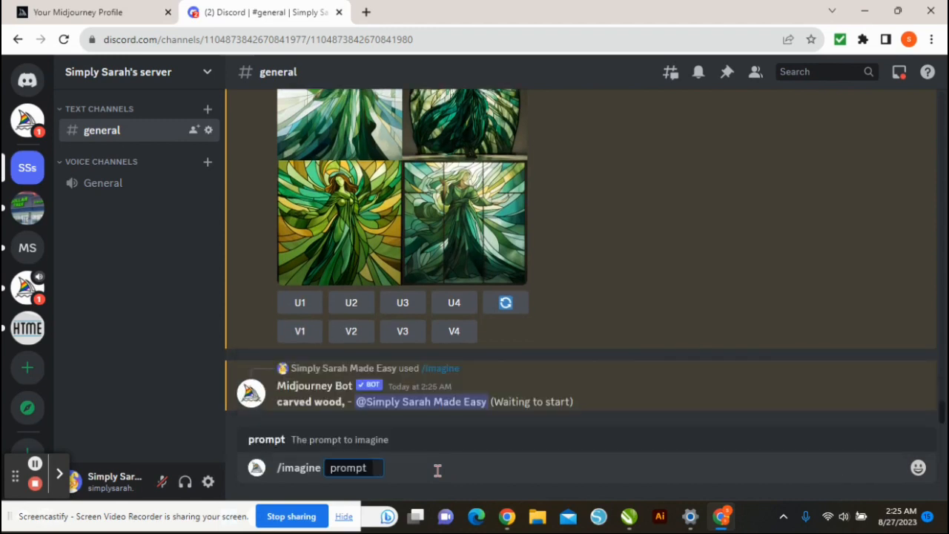
text(carved)
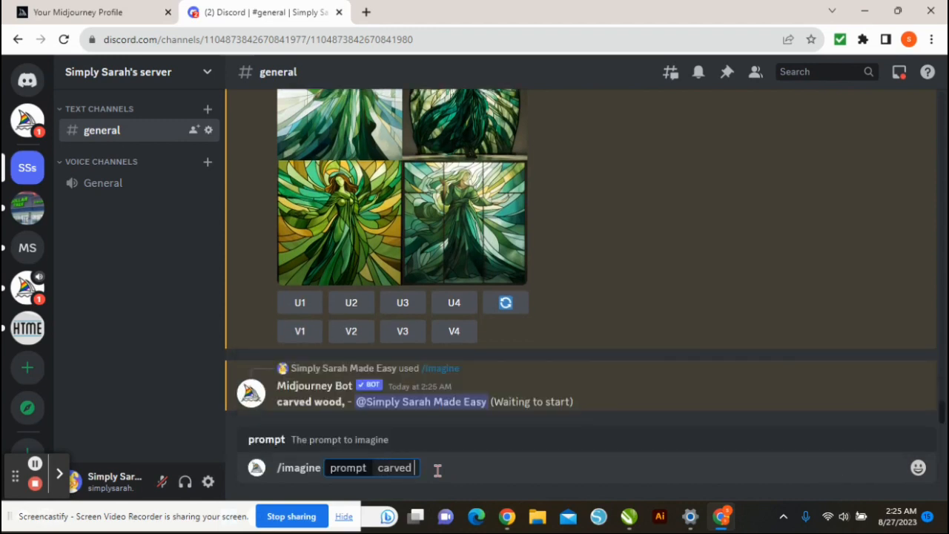
text( wood elephant)
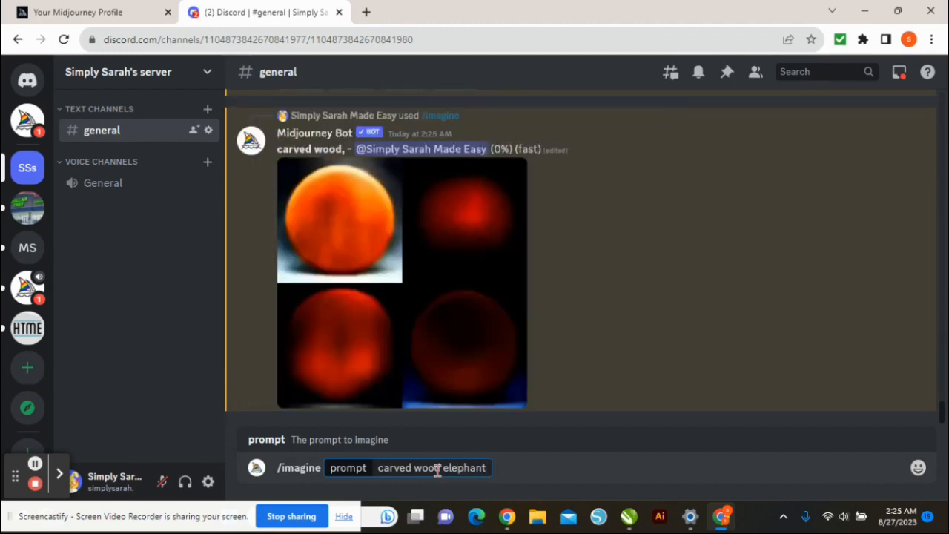
text( purse)
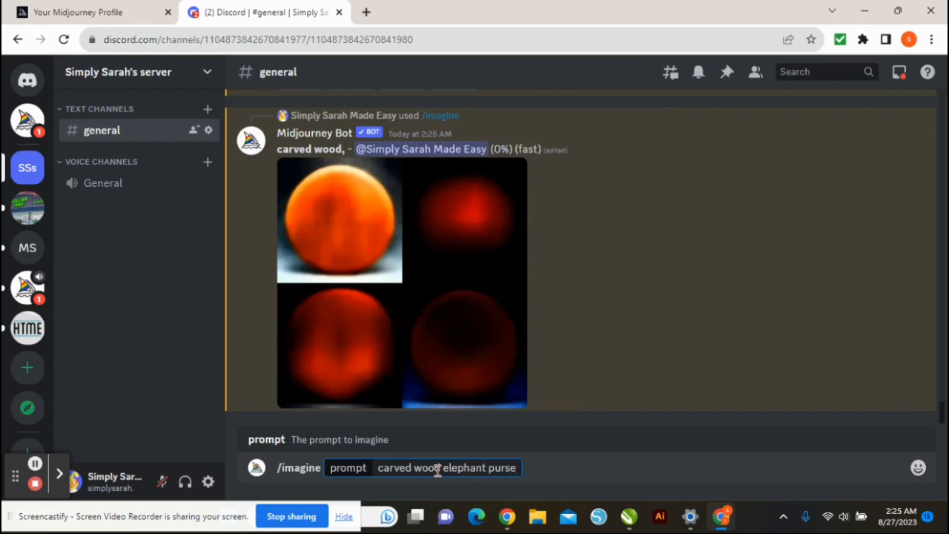
key(BackSpace)
key(BackSpace)
key(BackSpace)
key(BackSpace)
key(BackSpace)
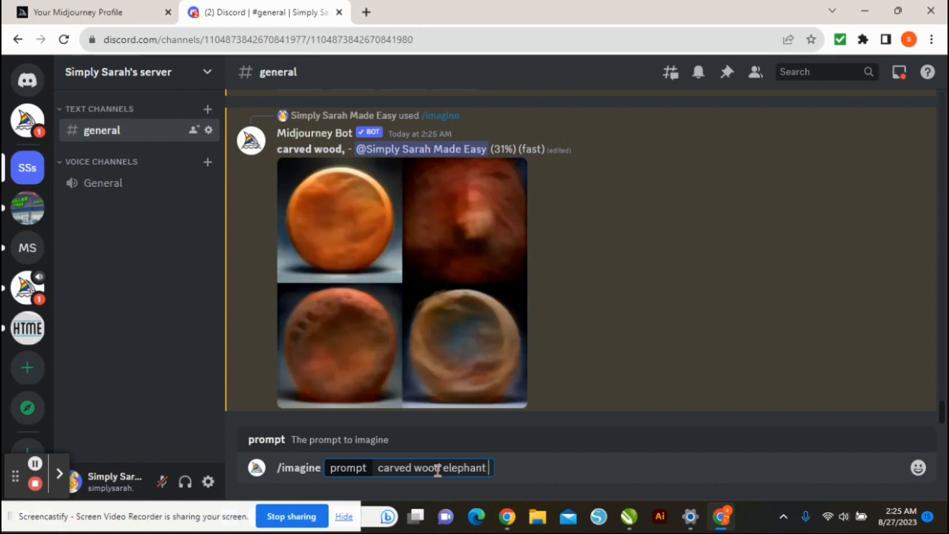
Extend the elephant prompt with "coin, high resolution,".
text(coin)
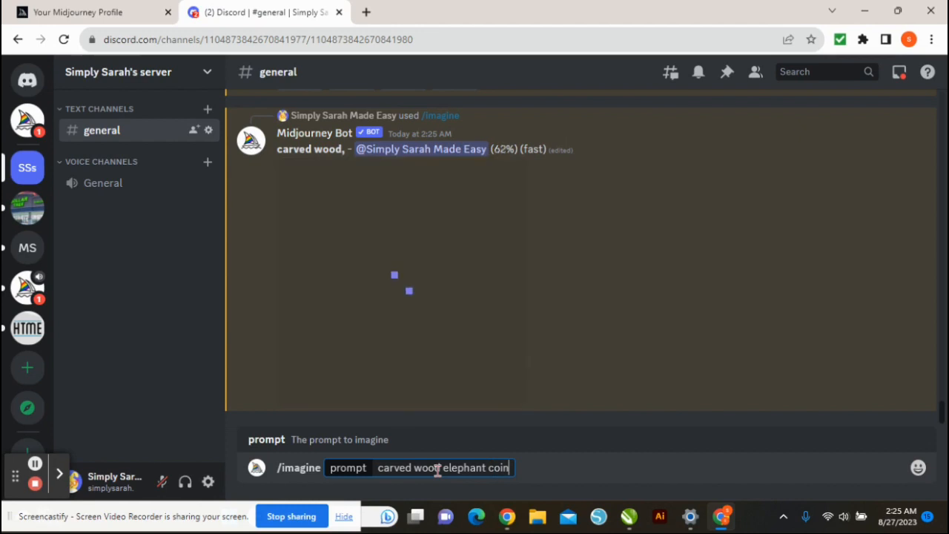
text(, hig)
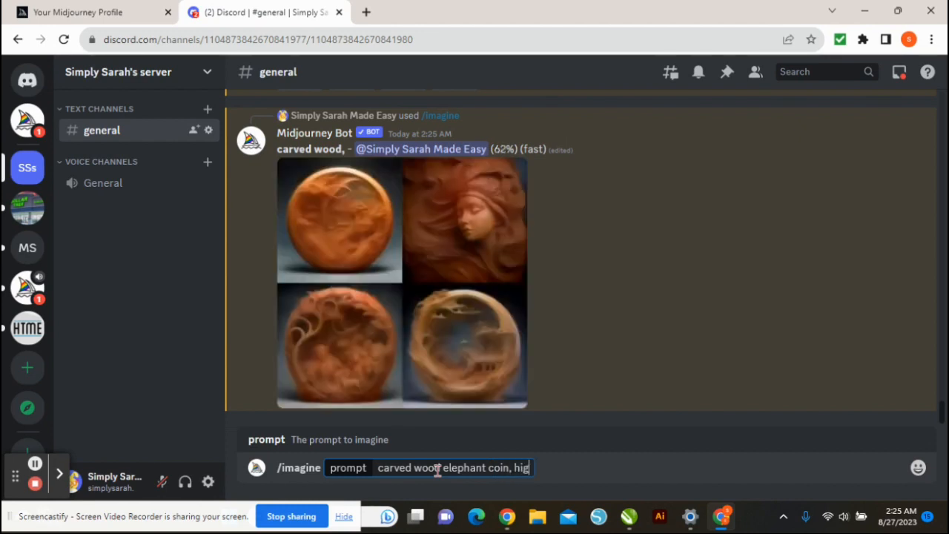
text(h resolution,)
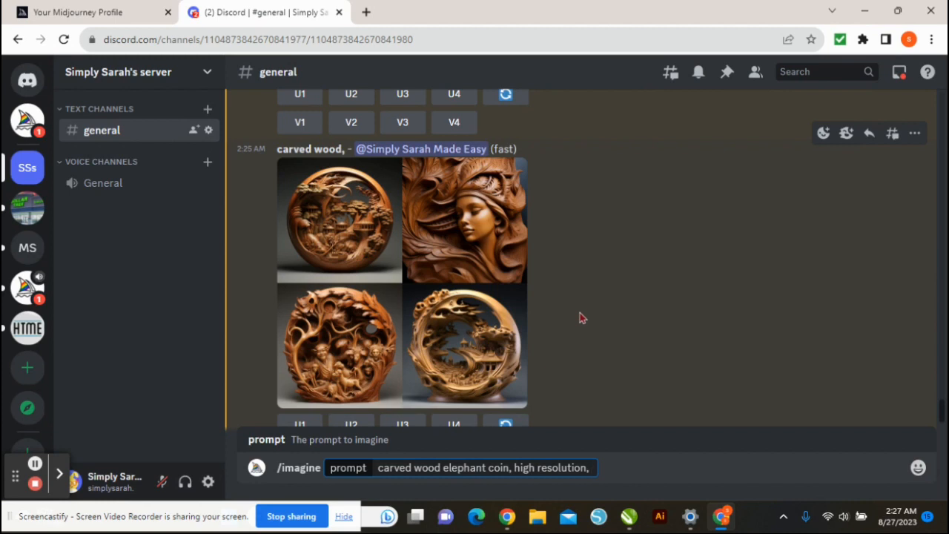
Review the generated carved wood images and the green stained glass angels above them in the channel.
scroll(582, 317, up, 3)
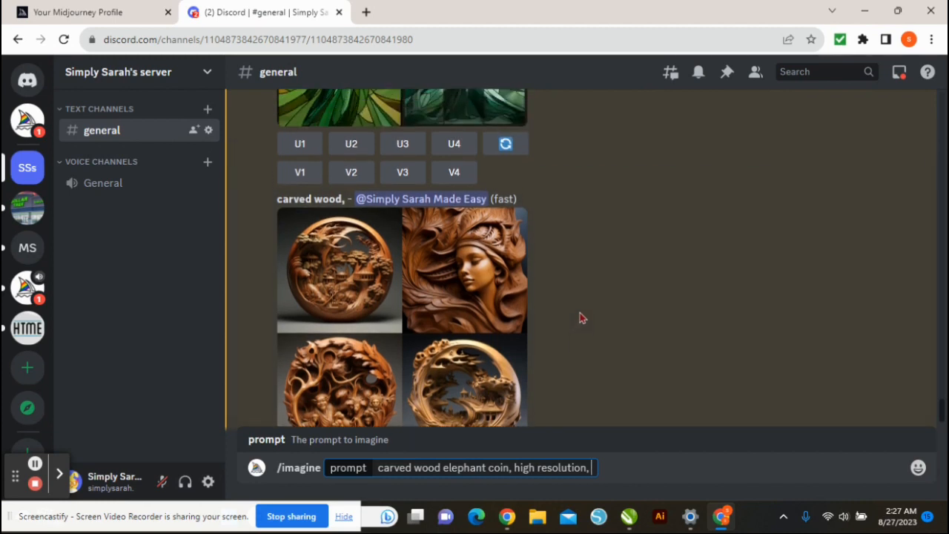
scroll(582, 317, down, 2)
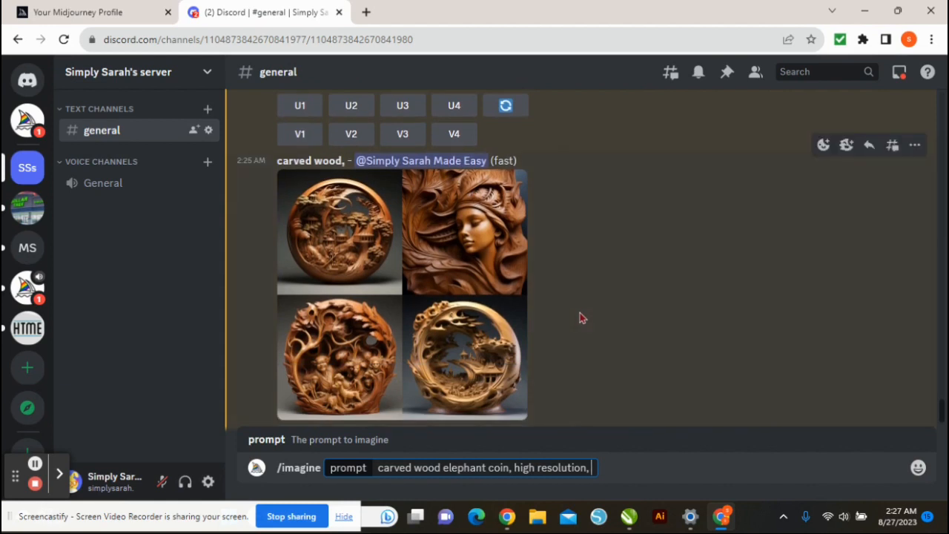
scroll(582, 317, up, 4)
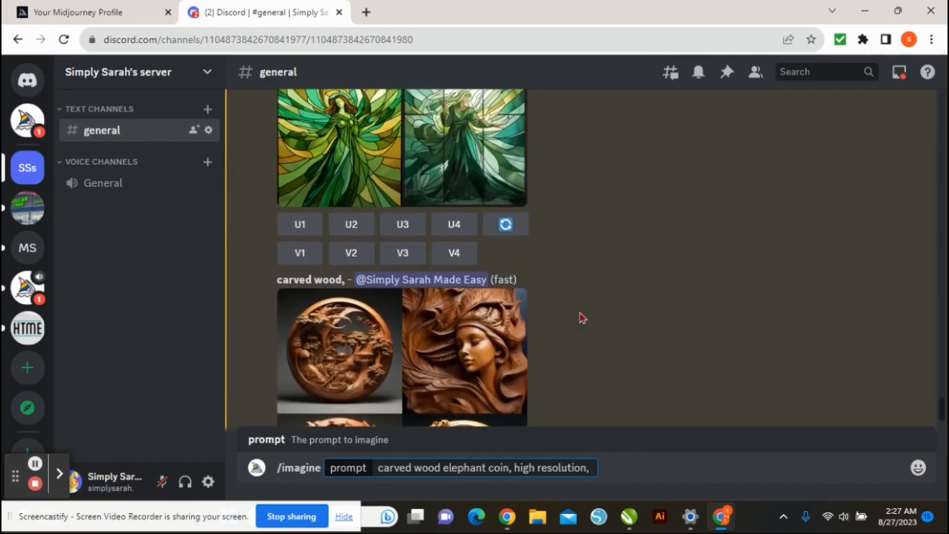
scroll(582, 318, down, 1)
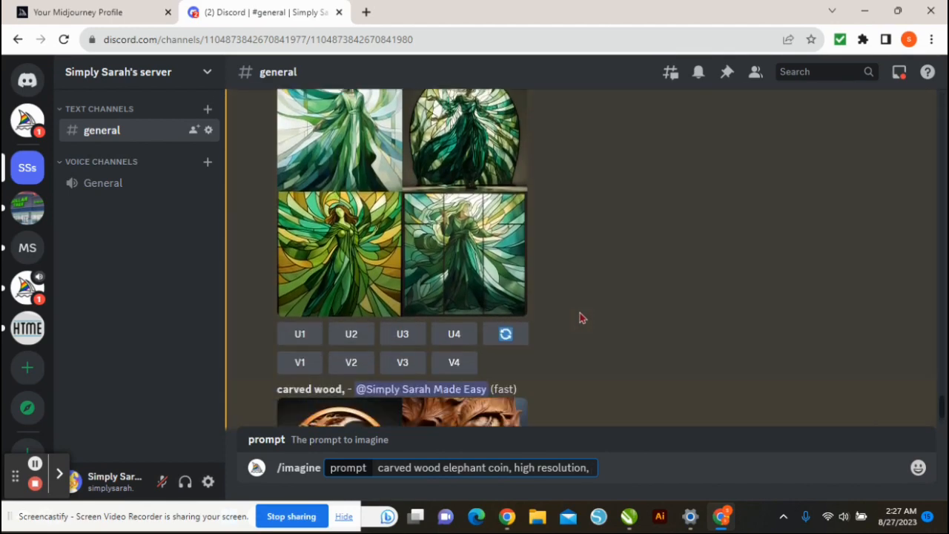
scroll(582, 317, down, 5)
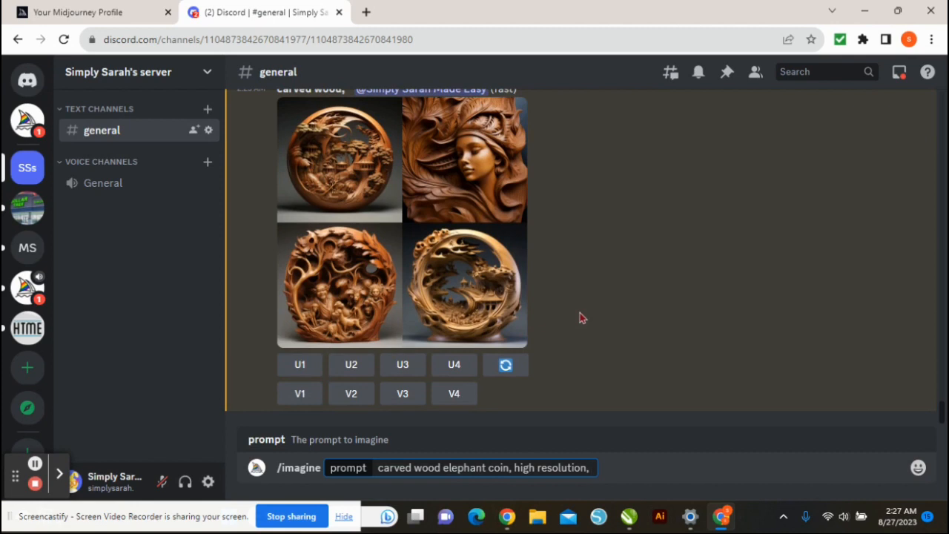
click(581, 317)
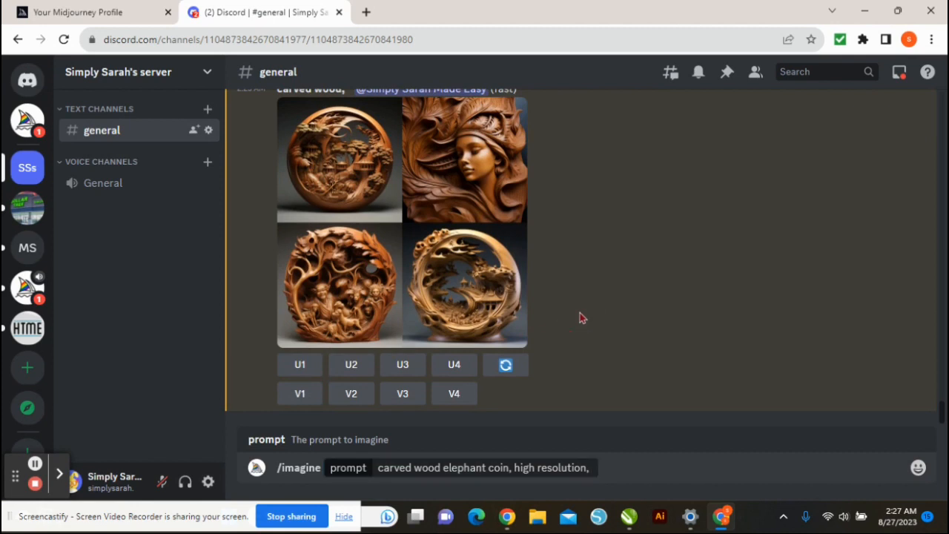
Replace the word "wood" with "ivory" in the pending elephant coin prompt.
click(443, 468)
key(BackSpace)
key(BackSpace)
key(BackSpace)
key(BackSpace)
key(BackSpace)
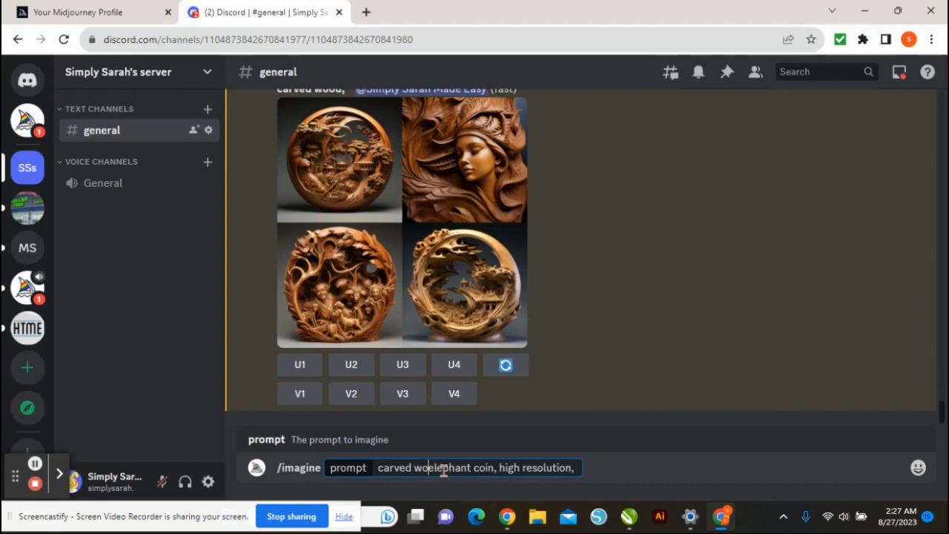
text(ivory)
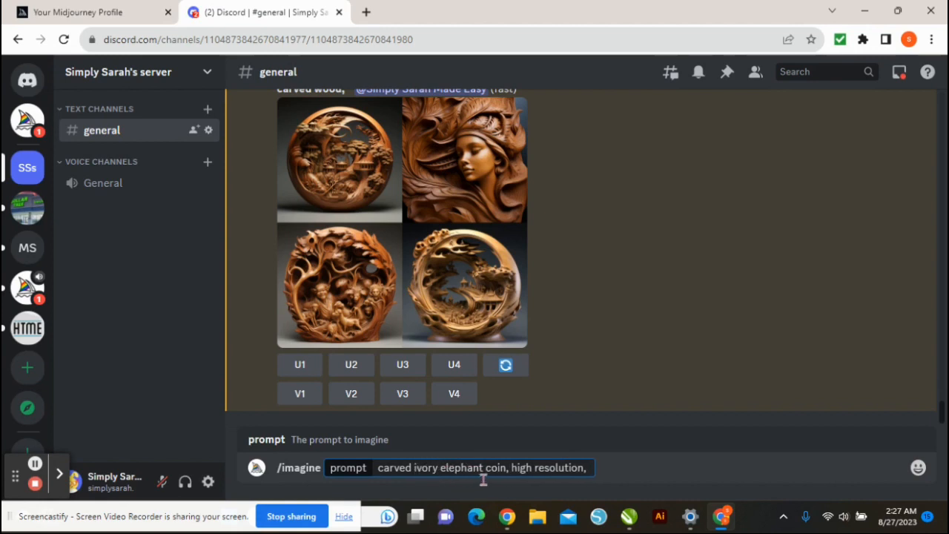
Add "roses" to the end of the carved ivory elephant coin prompt and submit it to Midjourney Bot.
click(591, 470)
text(roses)
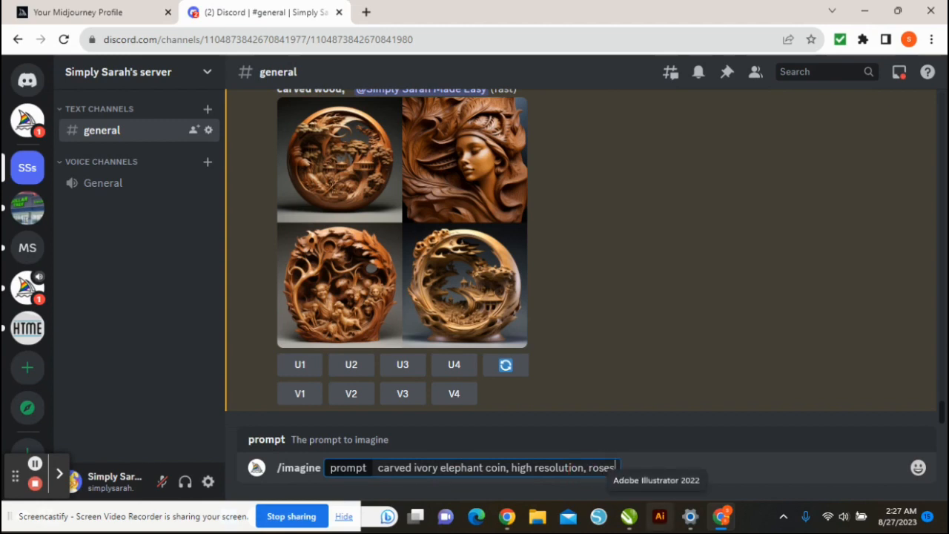
key(Return)
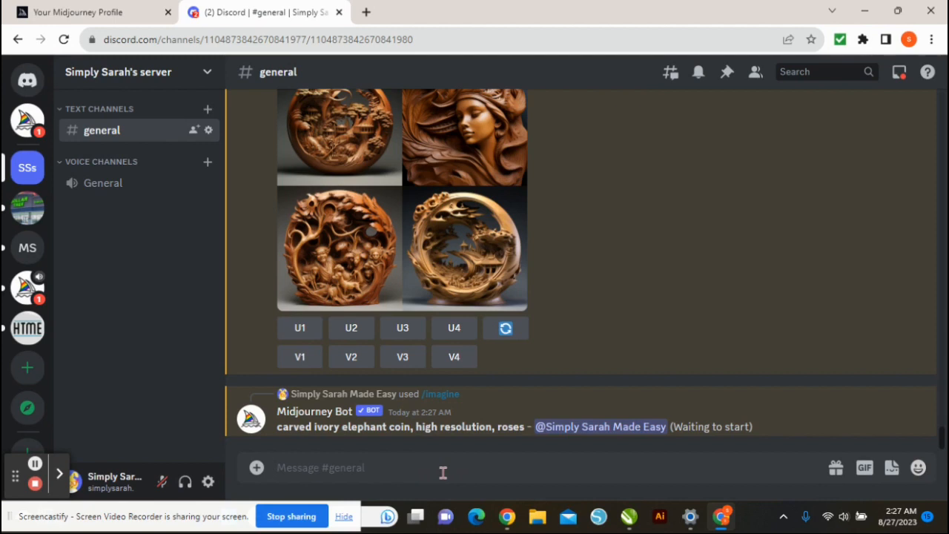
text(naive art)
key(BackSpace)
key(BackSpace)
key(BackSpace)
key(BackSpace)
key(BackSpace)
key(BackSpace)
key(BackSpace)
key(BackSpace)
key(BackSpace)
Start another /imagine command with the prompt "naive art quaint village,".
text(/imagine)
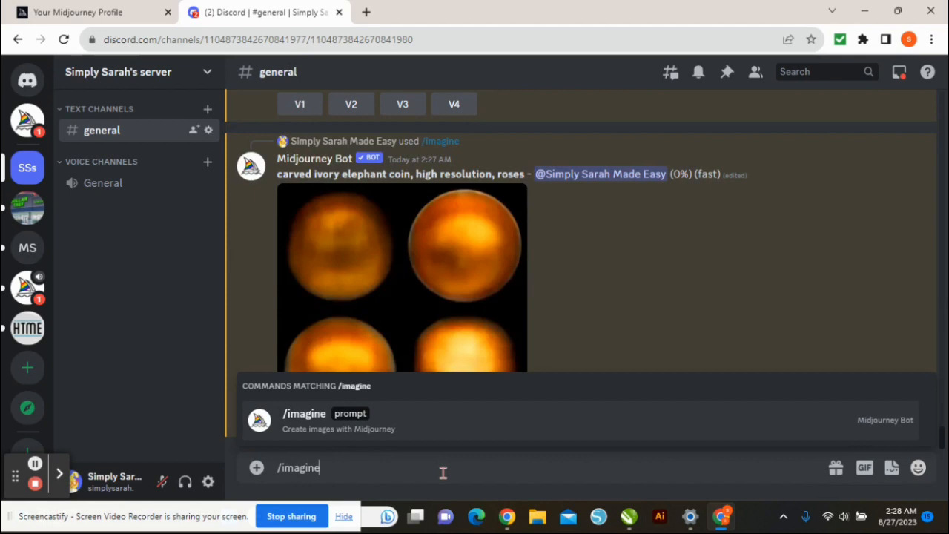
key(Tab)
text(naive a)
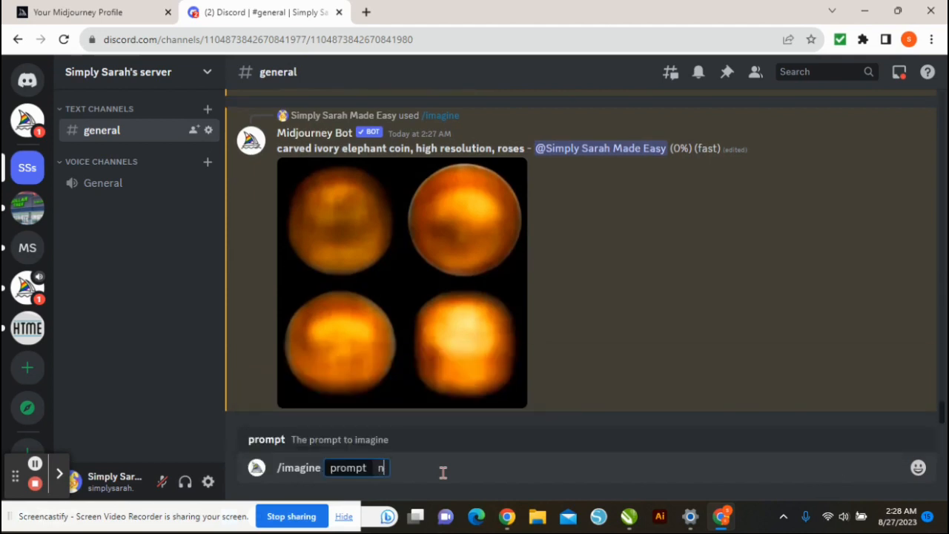
text(rt)
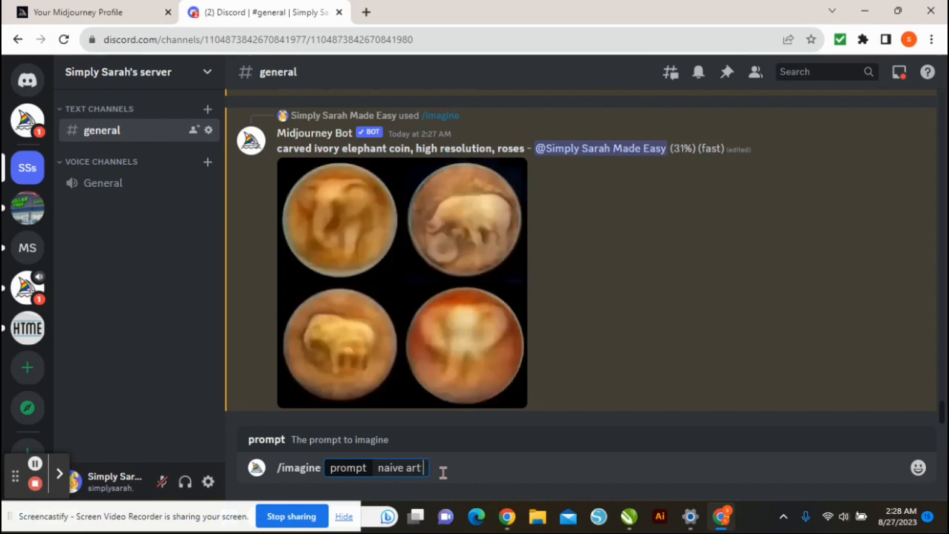
text( quaint village)
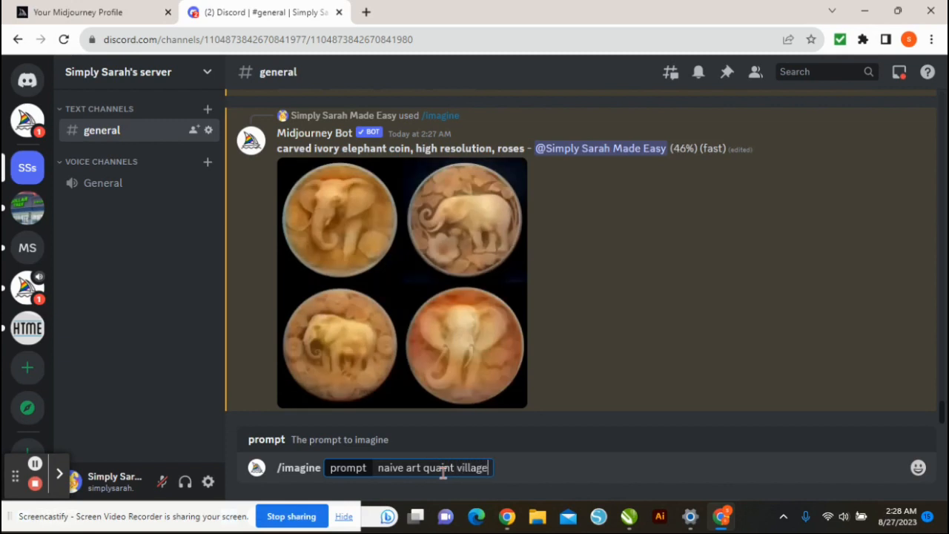
text(, )
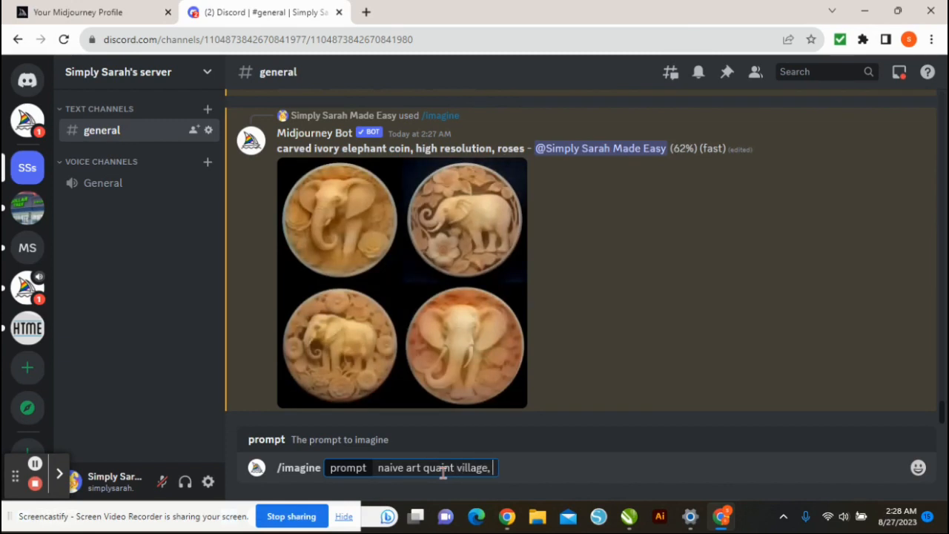
text(stron)
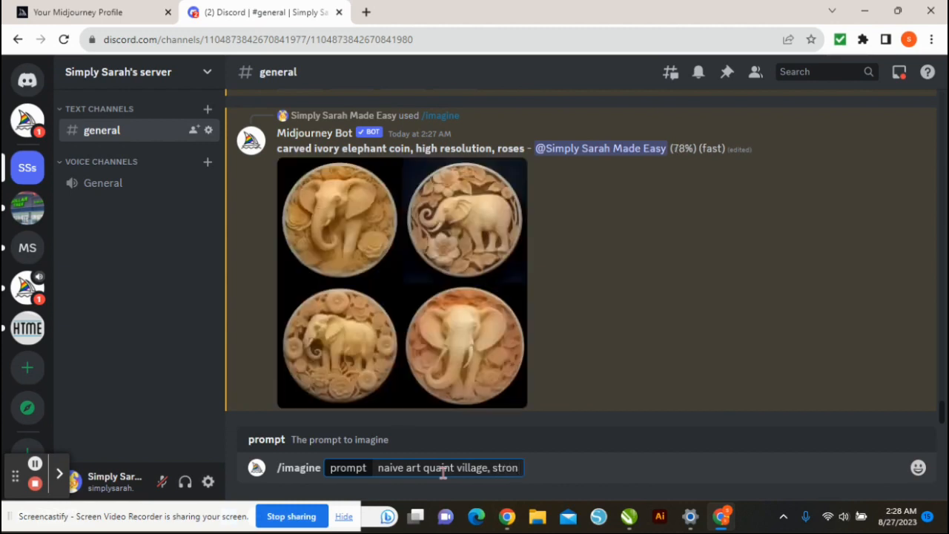
text(g ligh)
text(t)
key(BackSpace)
key(BackSpace)
key(BackSpace)
key(BackSpace)
key(BackSpace)
key(BackSpace)
key(BackSpace)
key(BackSpace)
key(BackSpace)
key(BackSpace)
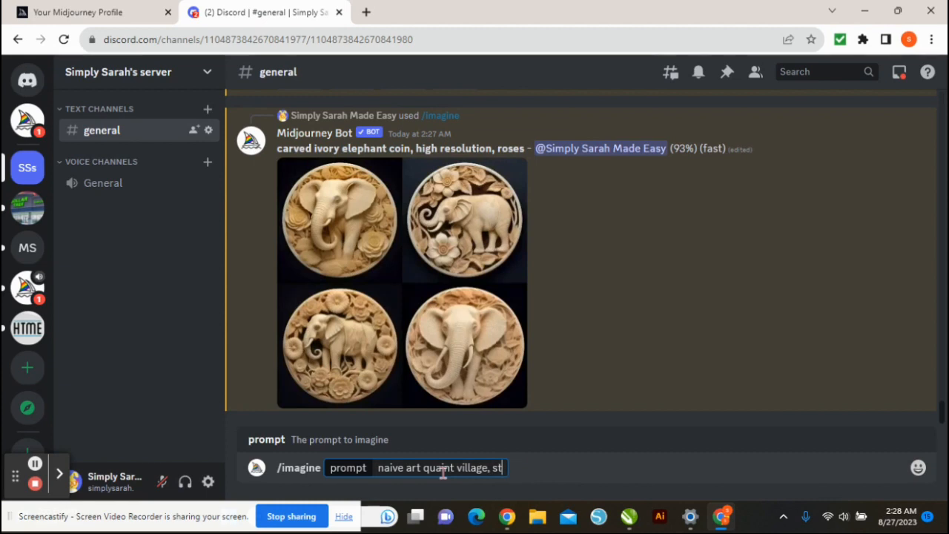
key(BackSpace)
key(BackSpace)
Extend the village prompt with "ethereal lighting, in the style of picasso,".
text(e)
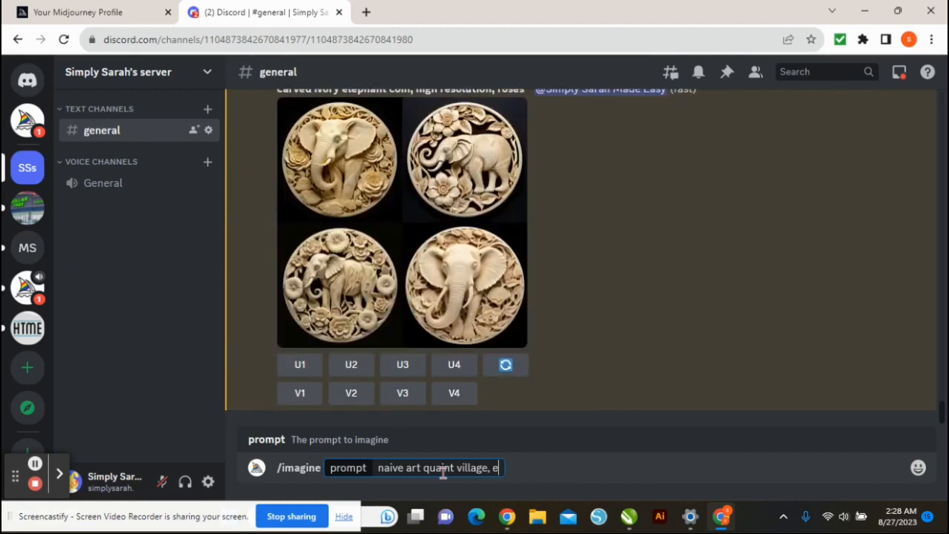
text(thereal li)
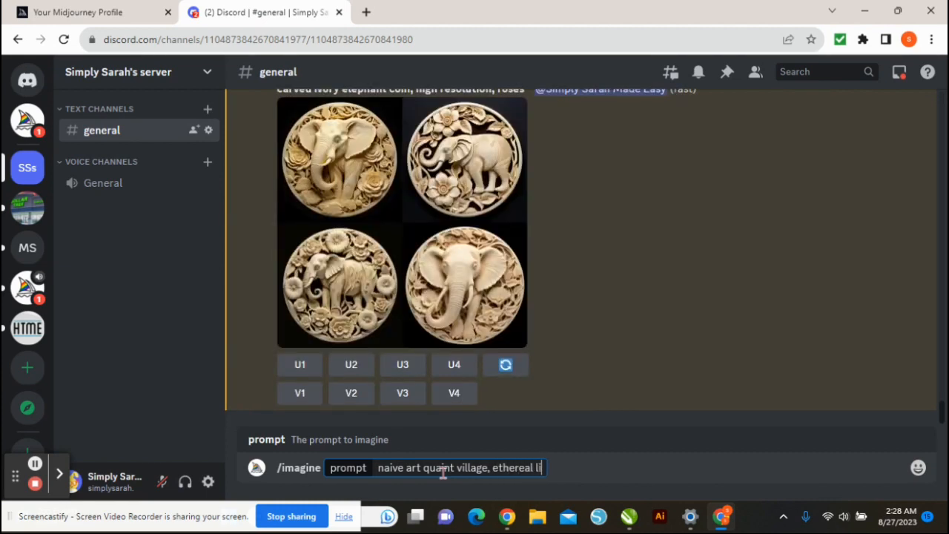
text(ghting)
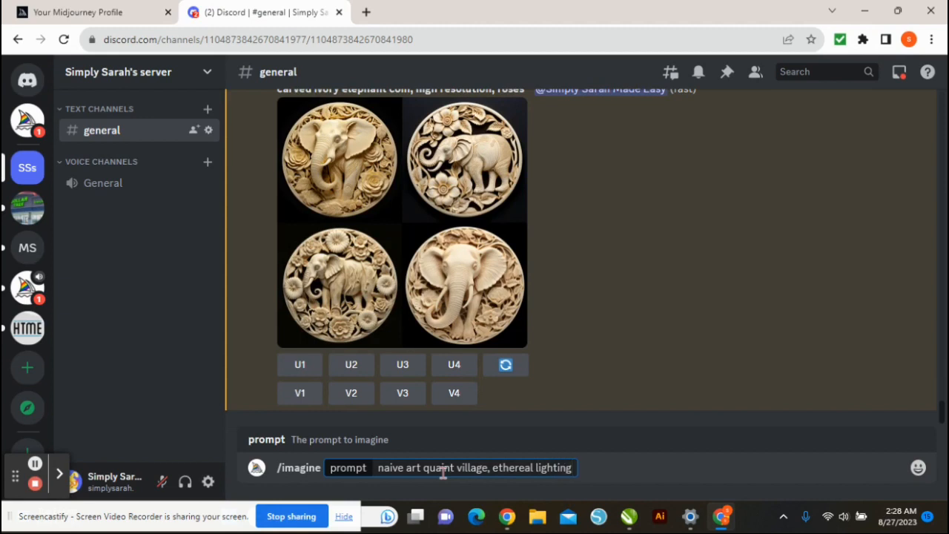
text(, in the styl)
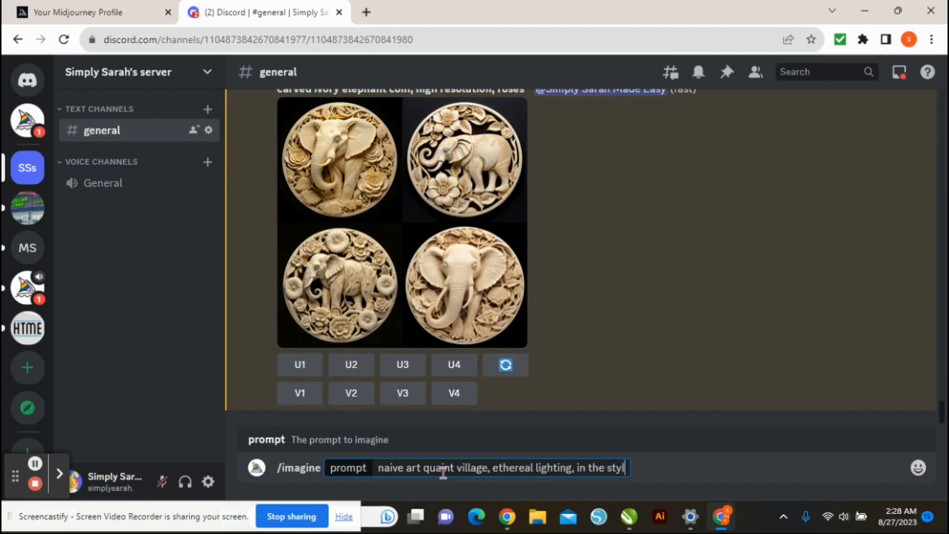
text(e of pi)
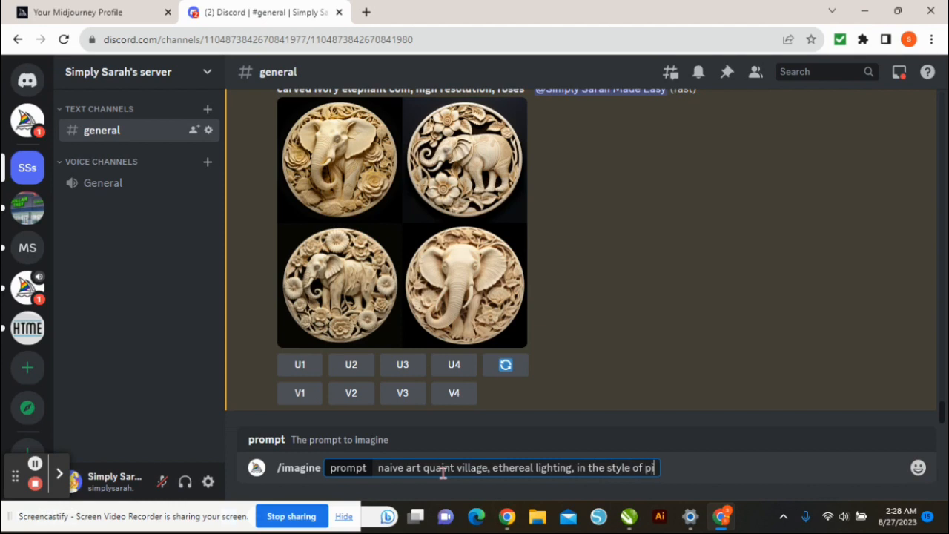
text(casso, )
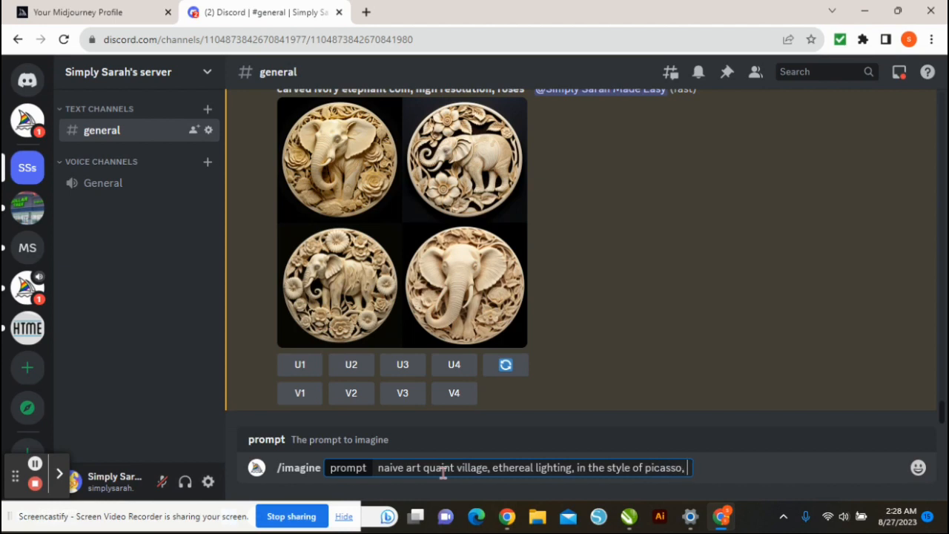
Finish the village prompt with "4k, steampunk" and submit it to Midjourney Bot.
text(4k,)
text(steam)
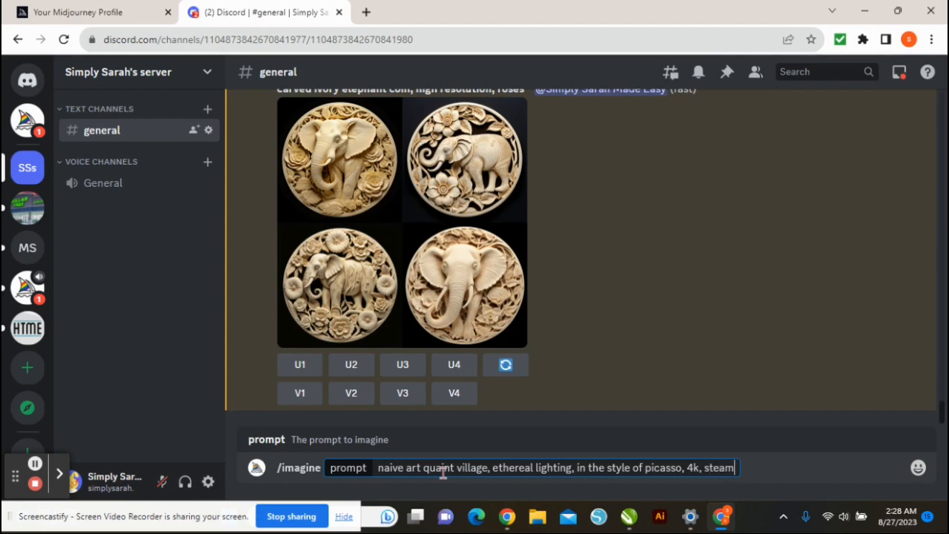
text(punk)
key(Return)
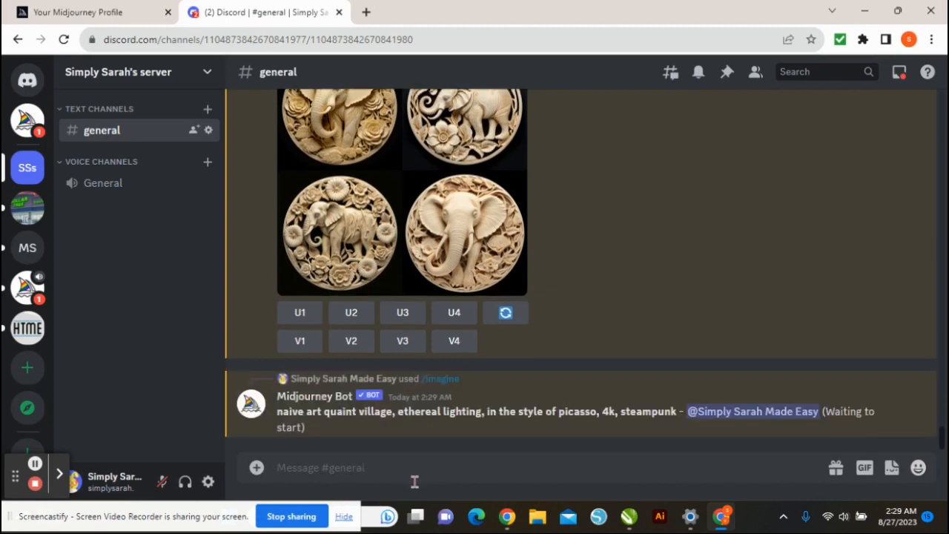
Start a new /imagine command with the prompt "rose garden quilt,".
text(/im)
text(ag)
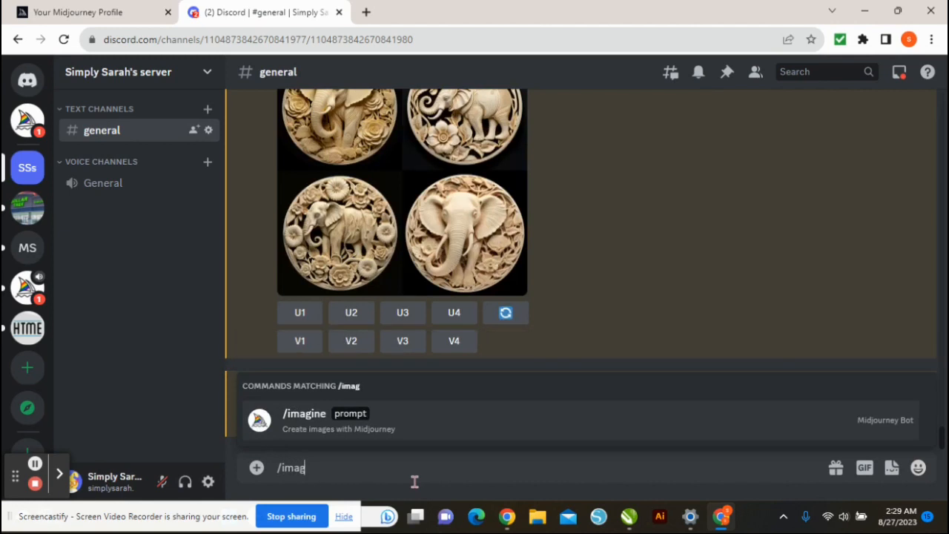
text(ine)
key(Tab)
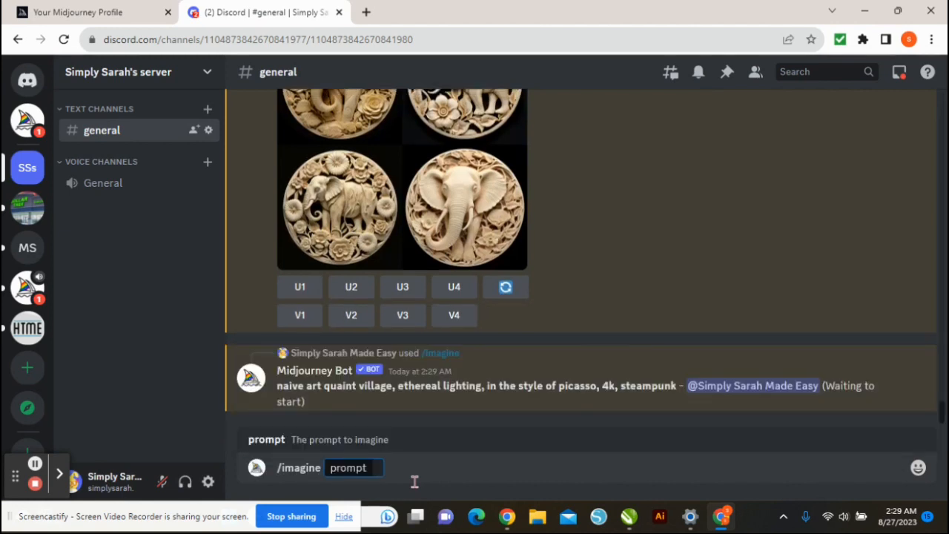
text(rose garden)
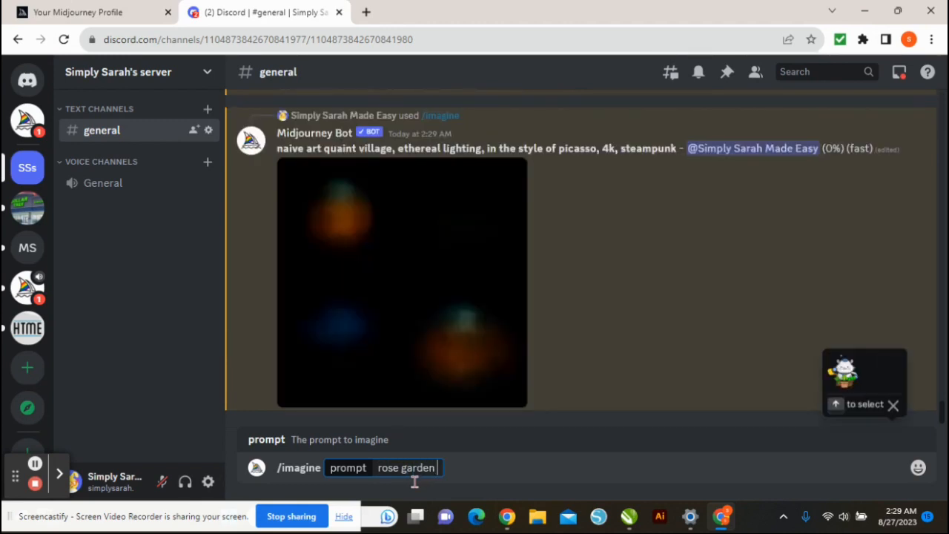
text( quilt, )
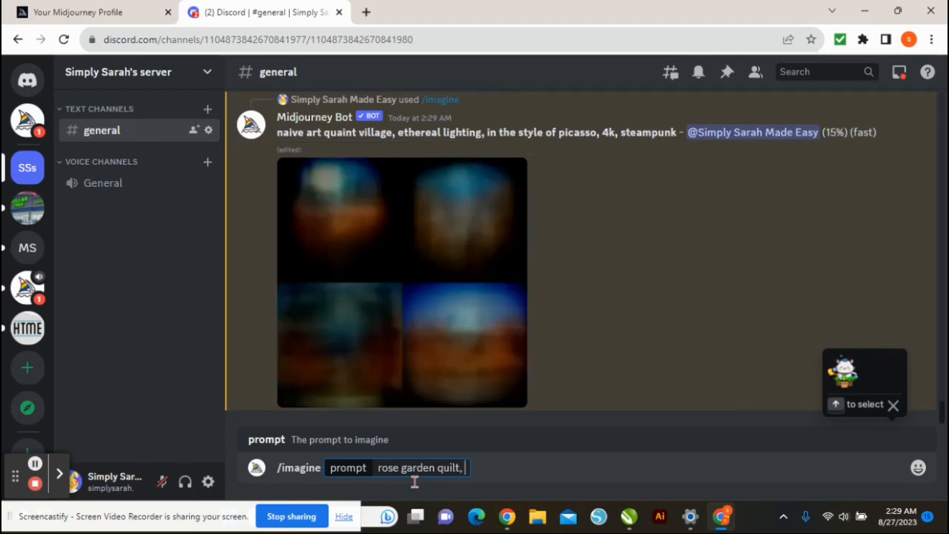
Extend the quilt prompt with "bright colors, reds, oranges, yellows, intricate,".
text(brigh)
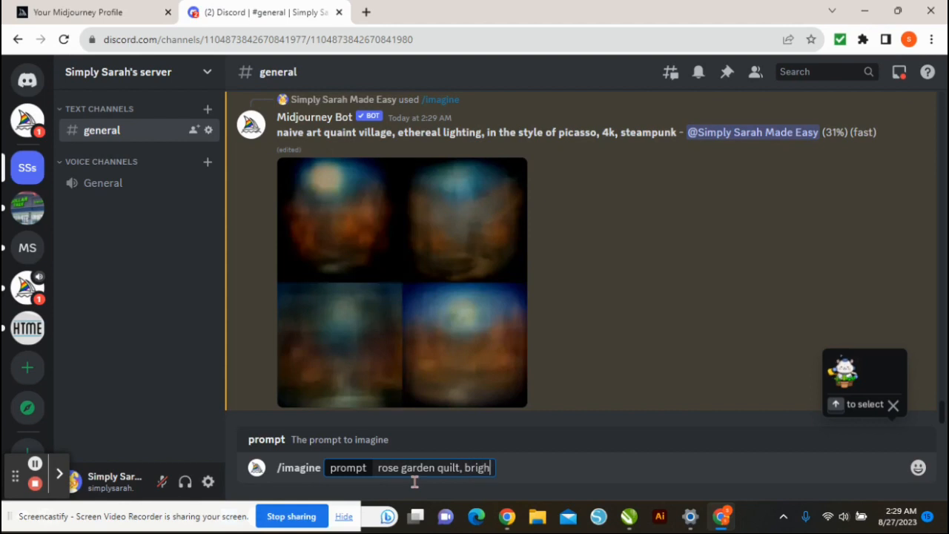
text(t colors)
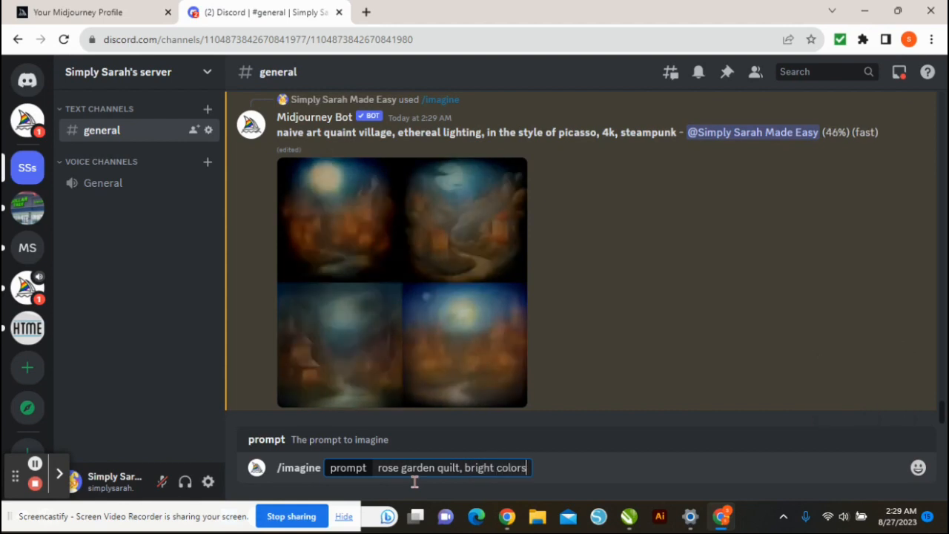
text(, red)
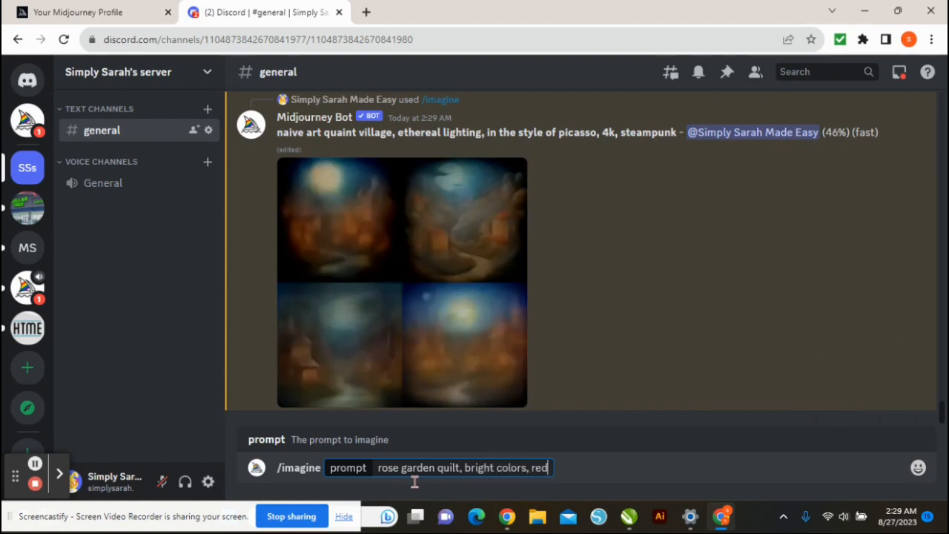
text(s)
text(, ora)
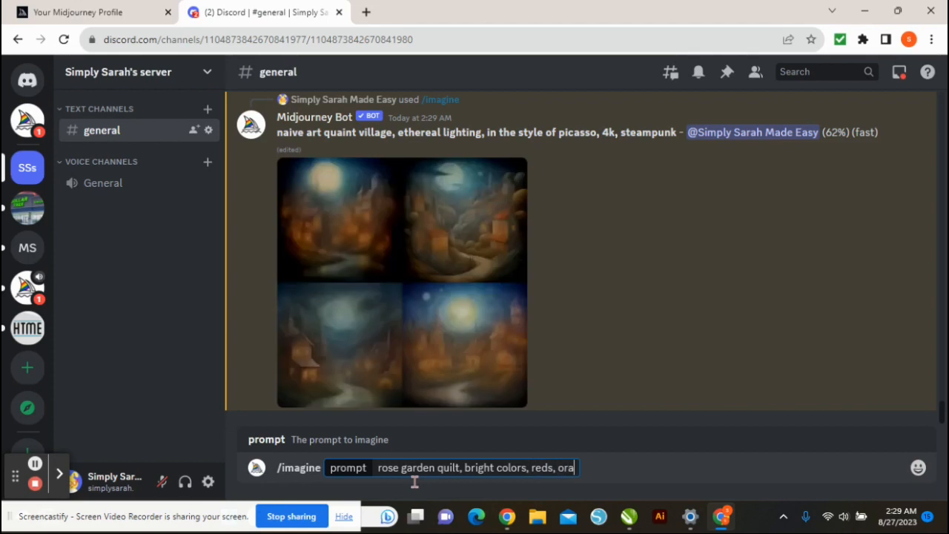
text(nges, yellows)
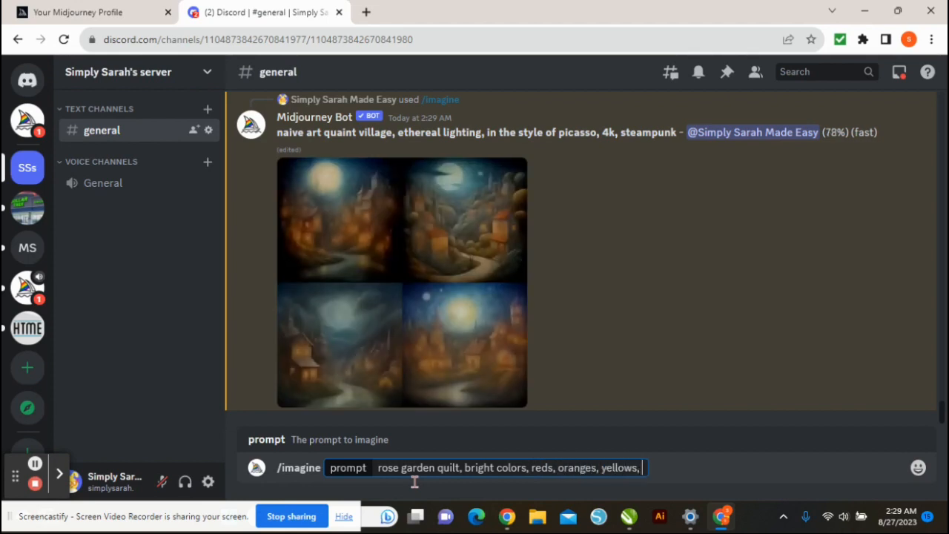
text(, )
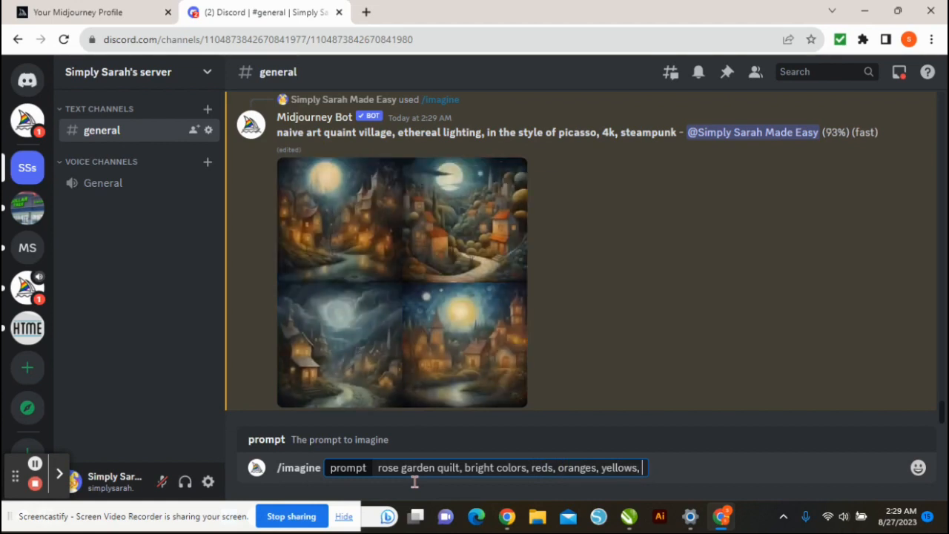
text(intricate)
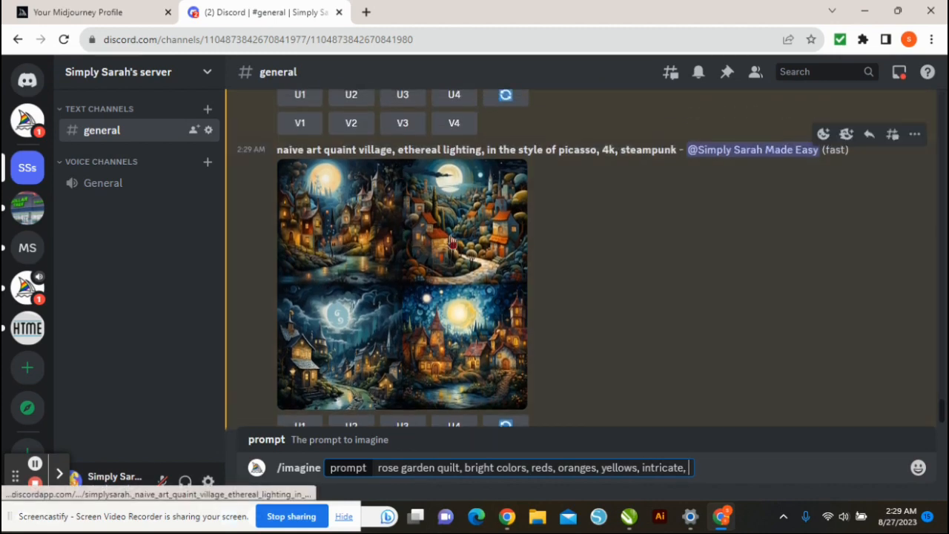
View the naive art village image grid at full size in the browser, then close it and return to the channel.
click(437, 314)
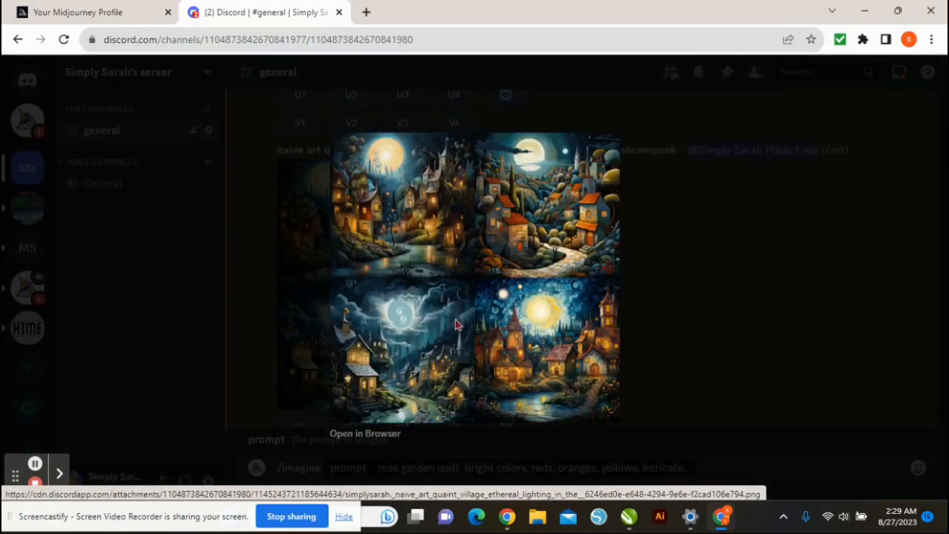
click(383, 437)
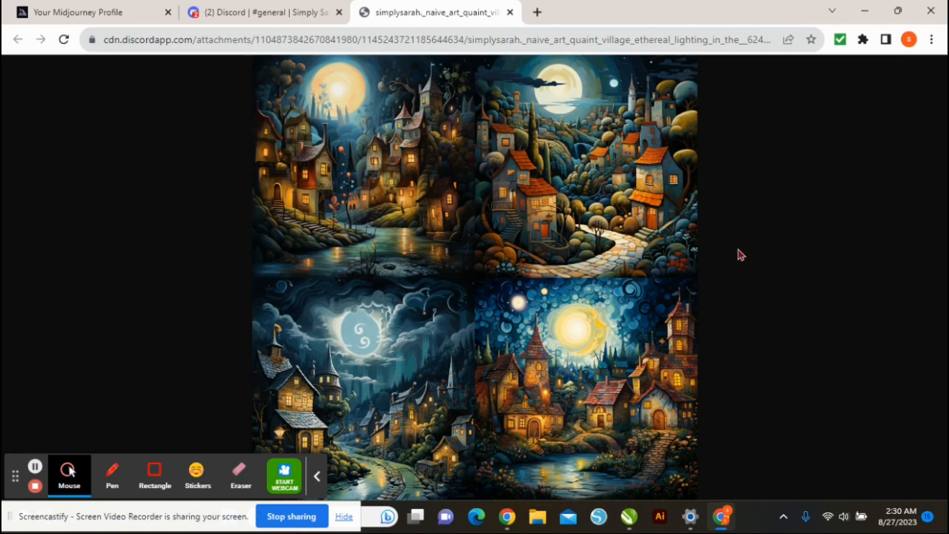
click(177, 198)
click(510, 13)
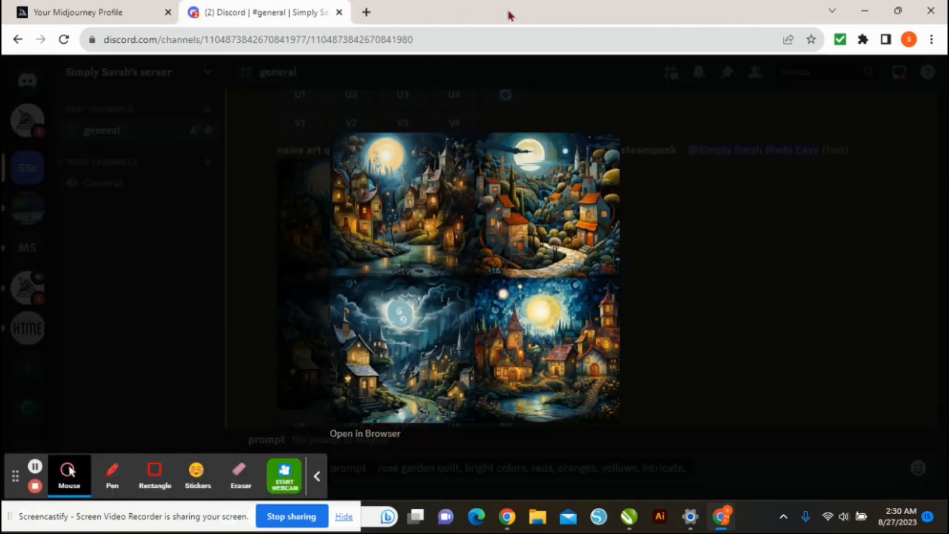
click(768, 263)
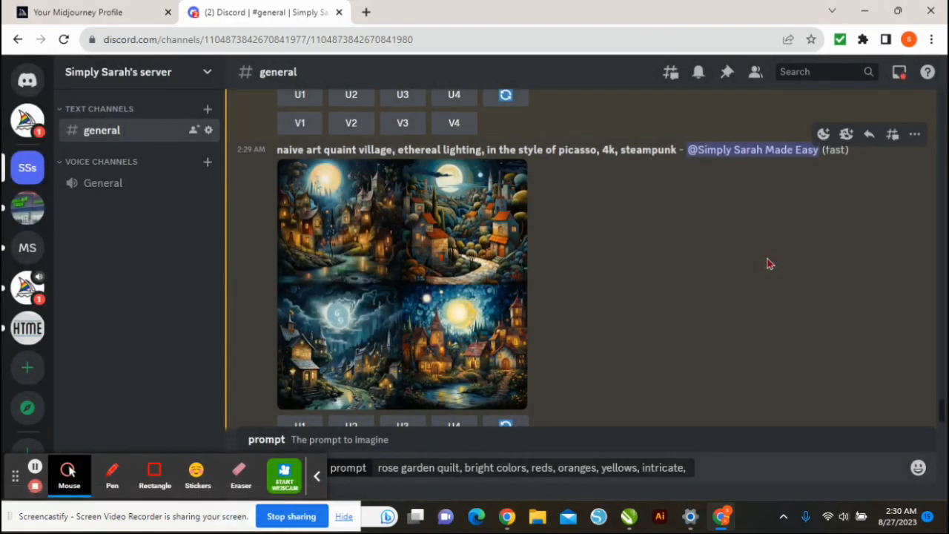
Upscale the fourth image of the carved ivory elephant coin with roses and bring up the result.
scroll(768, 263, up, 3)
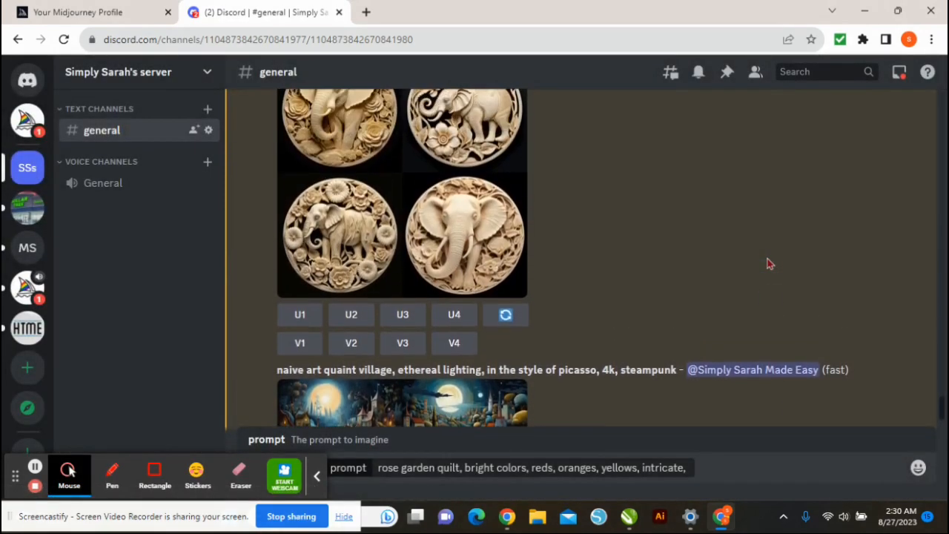
scroll(768, 263, up, 2)
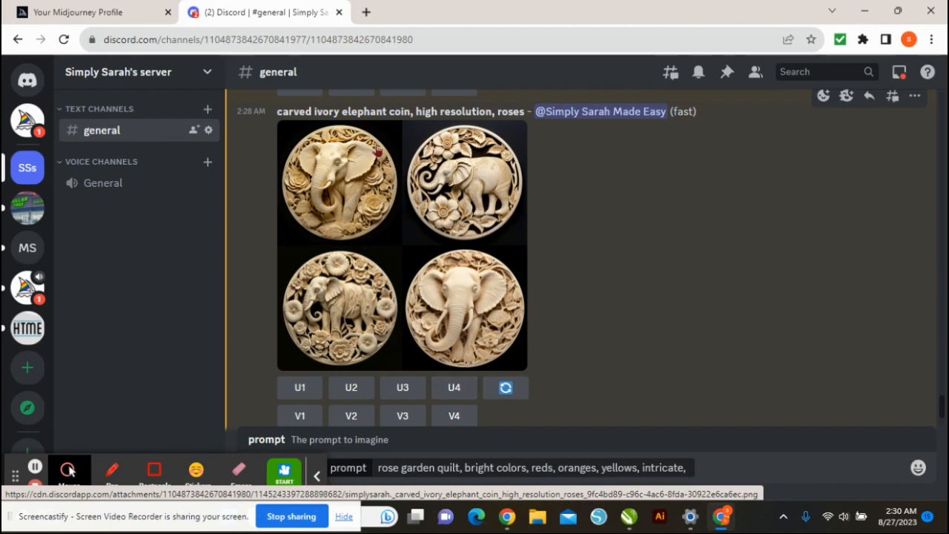
click(454, 387)
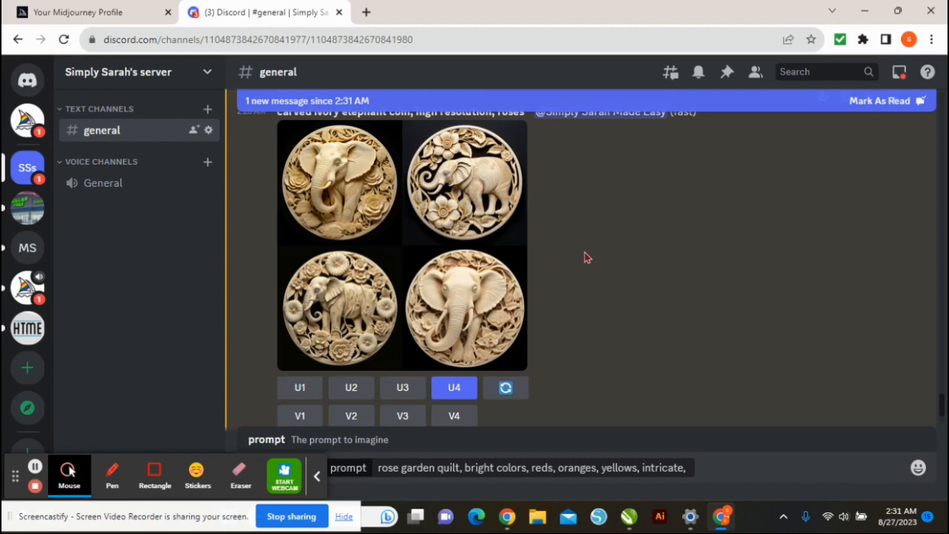
scroll(572, 317, down, 10)
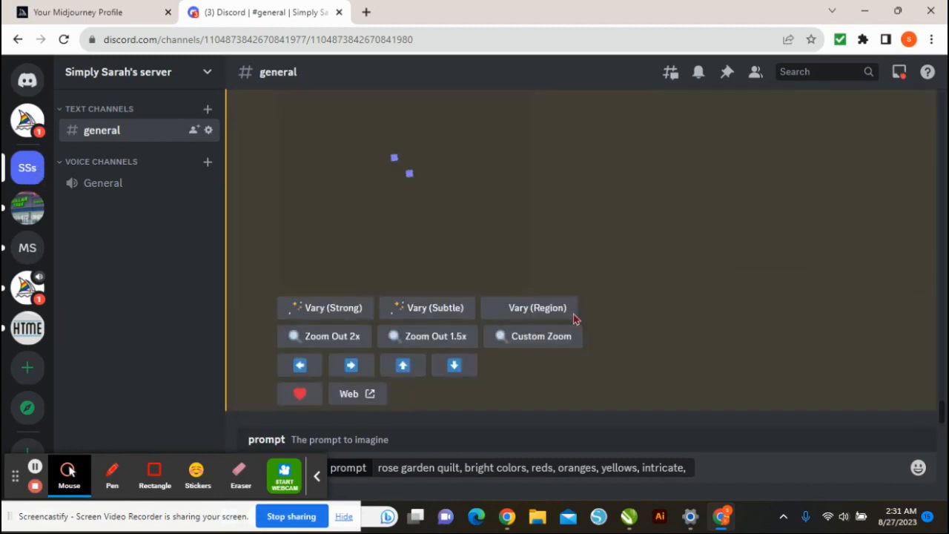
scroll(552, 219, up, 1)
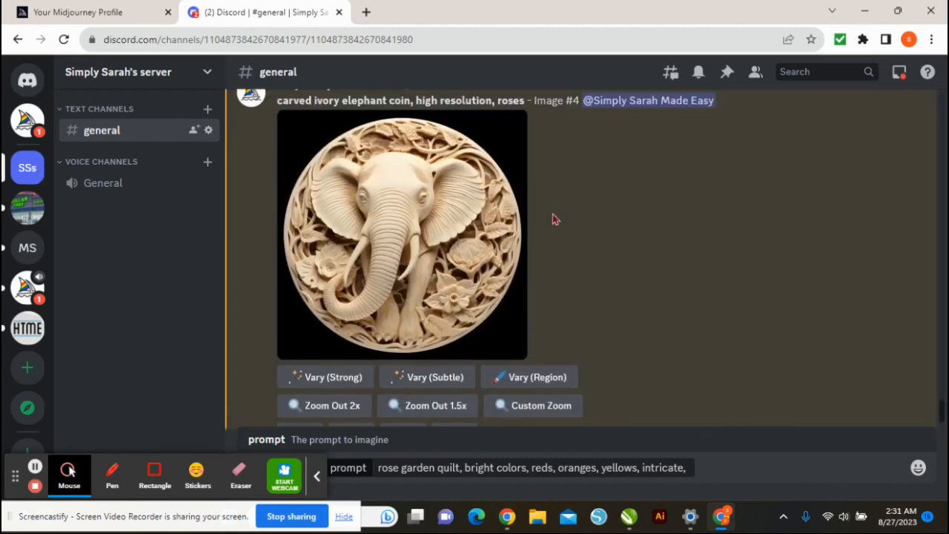
scroll(555, 219, up, 1)
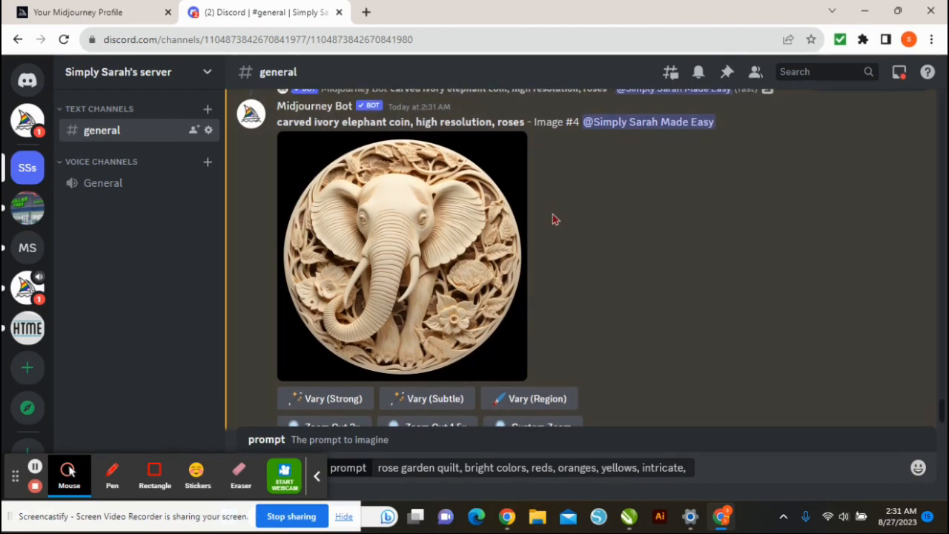
scroll(549, 234, down, 1)
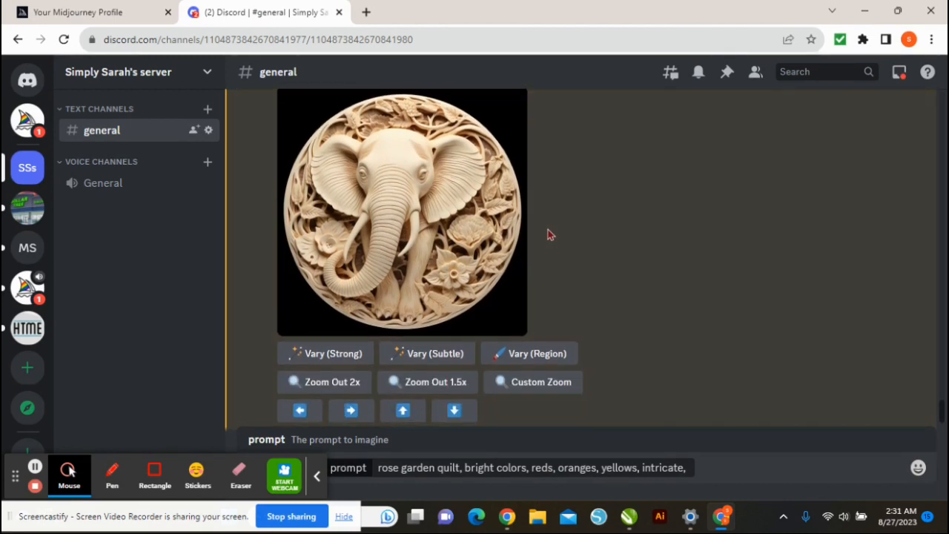
View the upscaled elephant coin at full size in the browser, then close it and return to the channel.
click(449, 205)
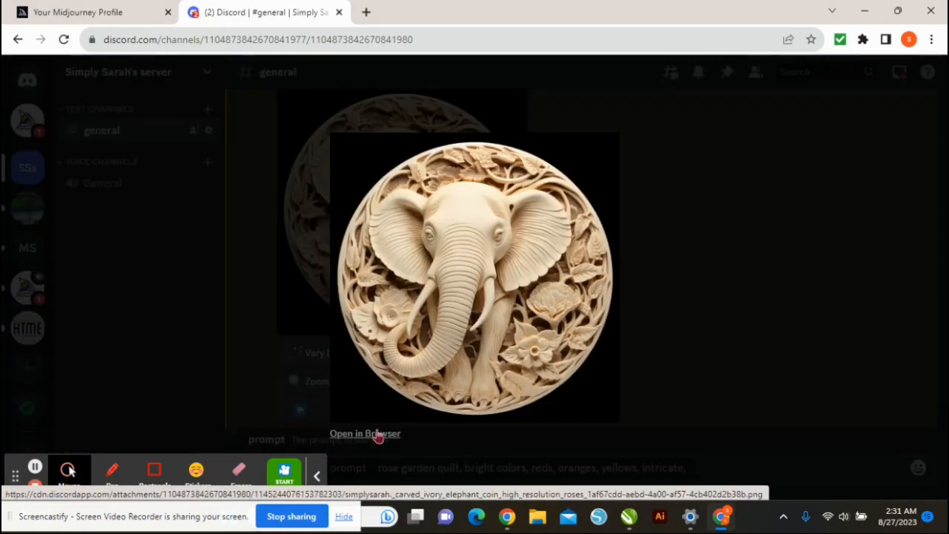
click(378, 436)
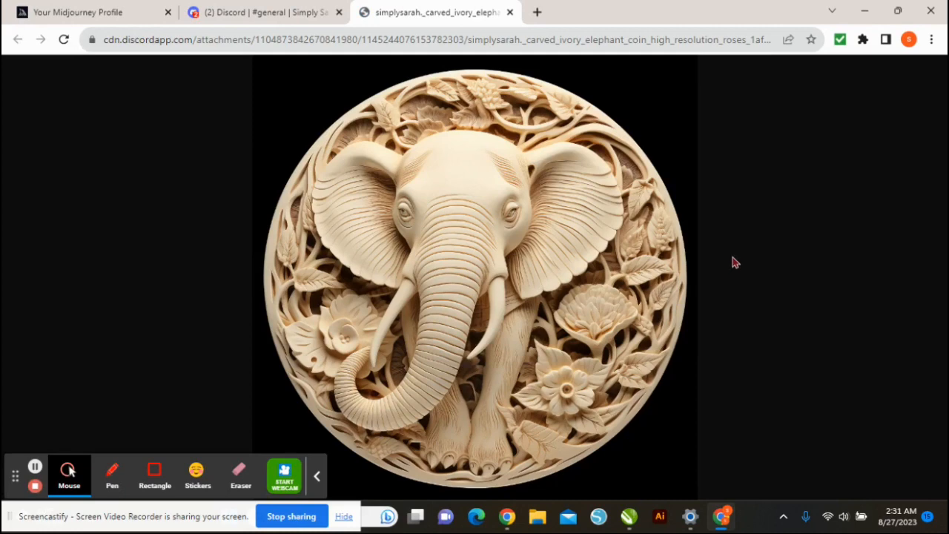
click(121, 136)
click(510, 12)
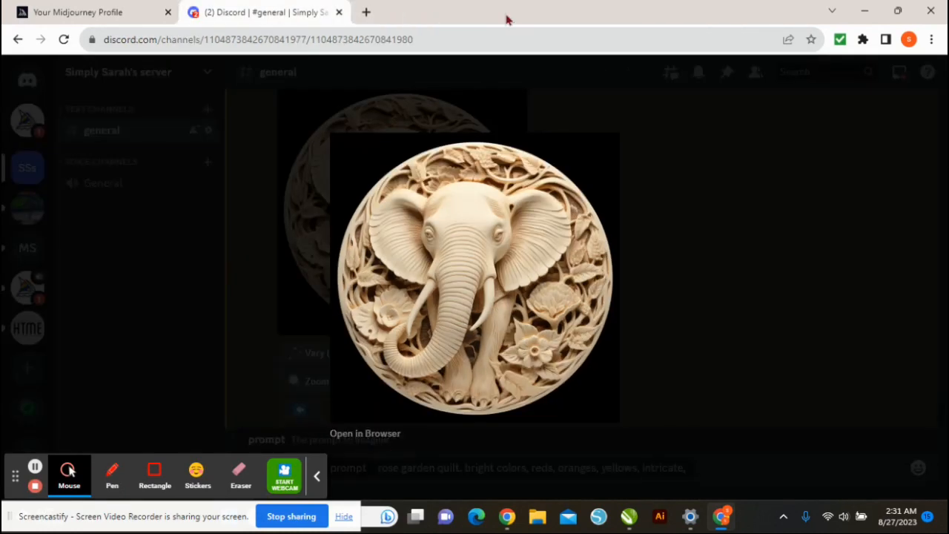
click(670, 159)
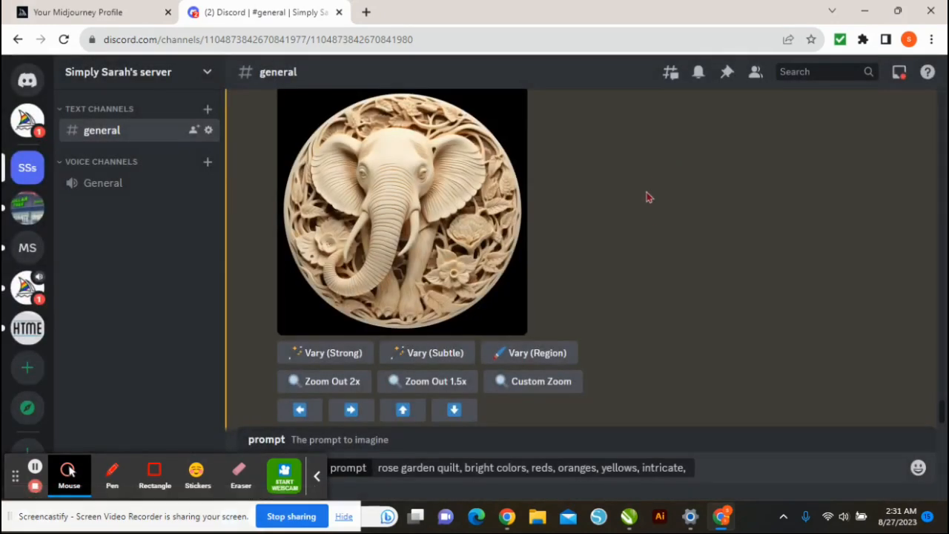
Request variations of the fourth carved ivory elephant coin image and check the progress of the job.
scroll(651, 218, up, 10)
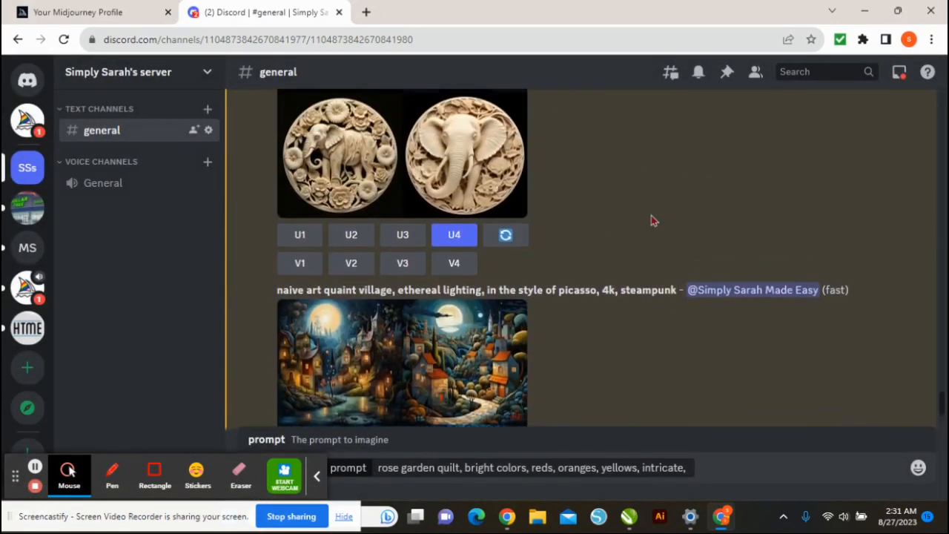
scroll(650, 218, up, 5)
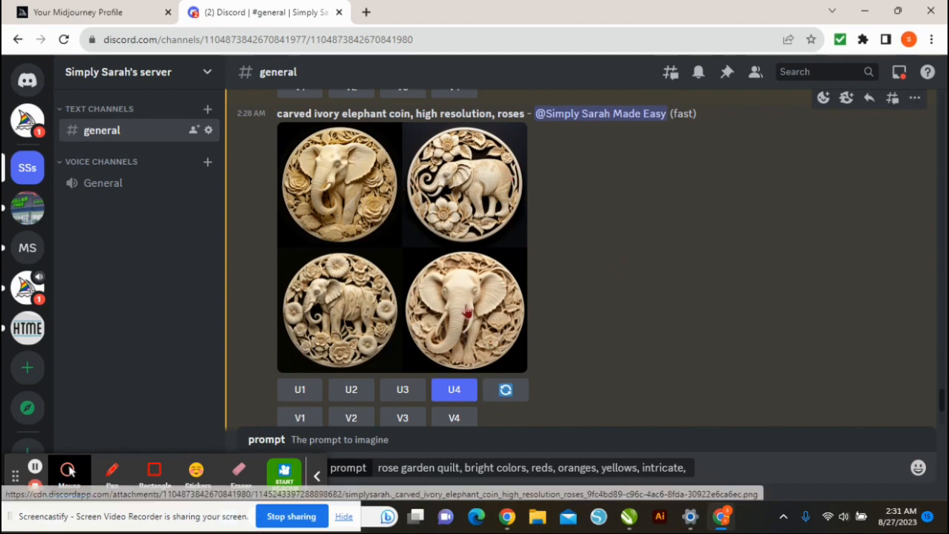
click(455, 420)
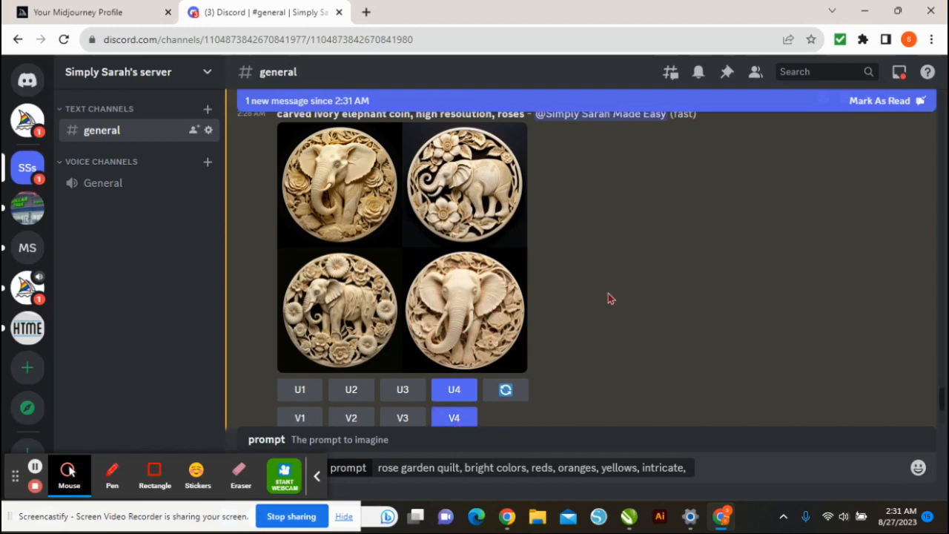
scroll(644, 331, down, 3)
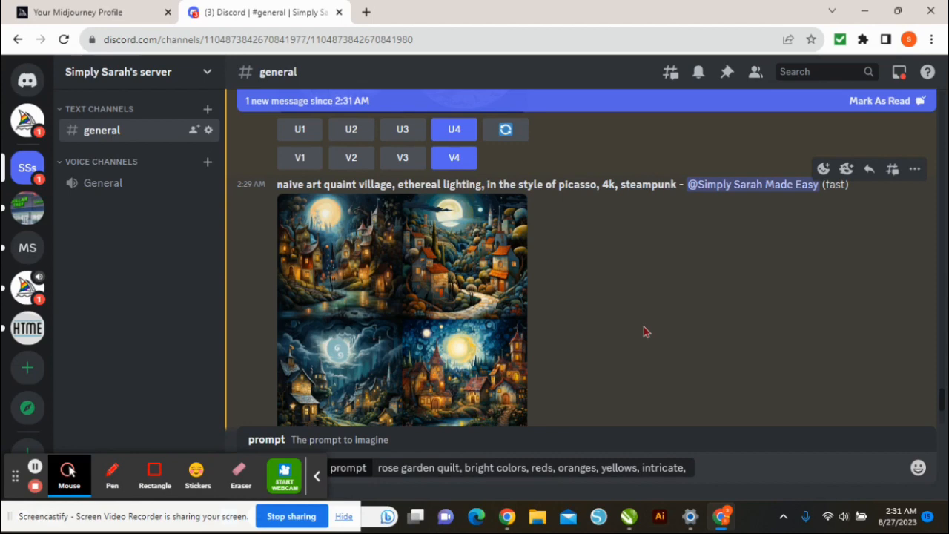
scroll(644, 331, down, 5)
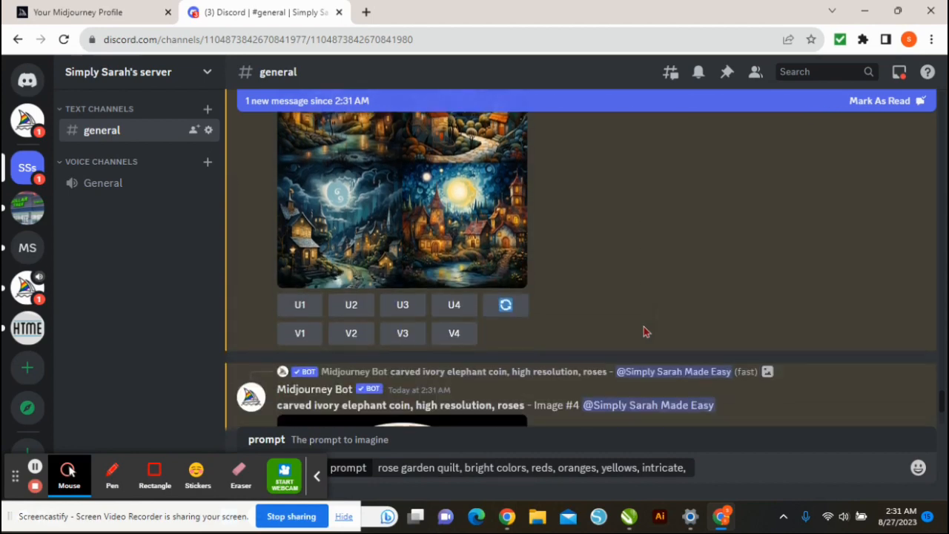
scroll(643, 330, down, 3)
scroll(643, 330, down, 4)
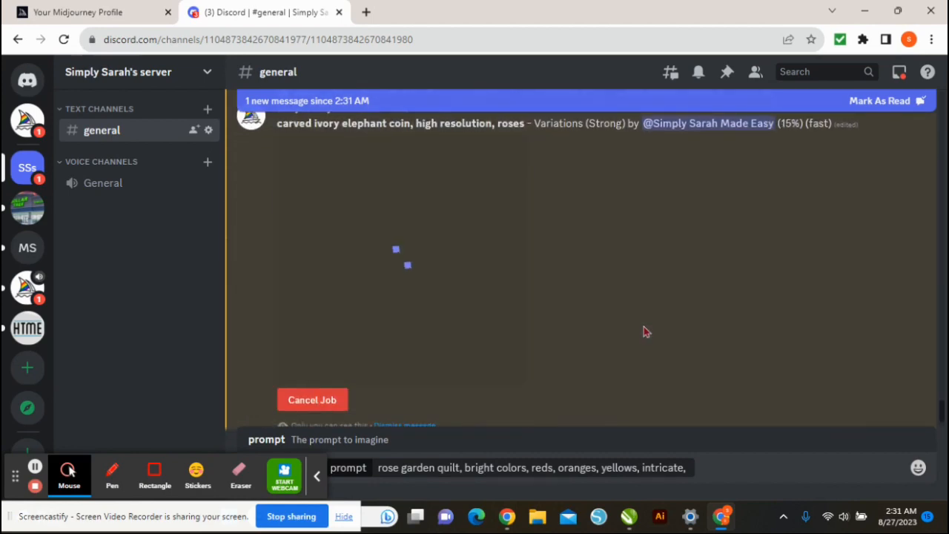
scroll(644, 330, up, 10)
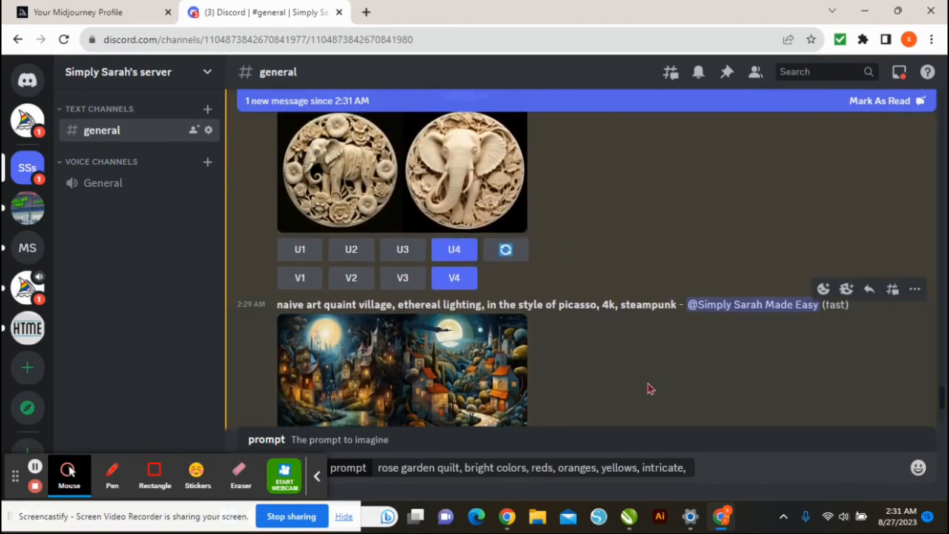
scroll(653, 378, down, 3)
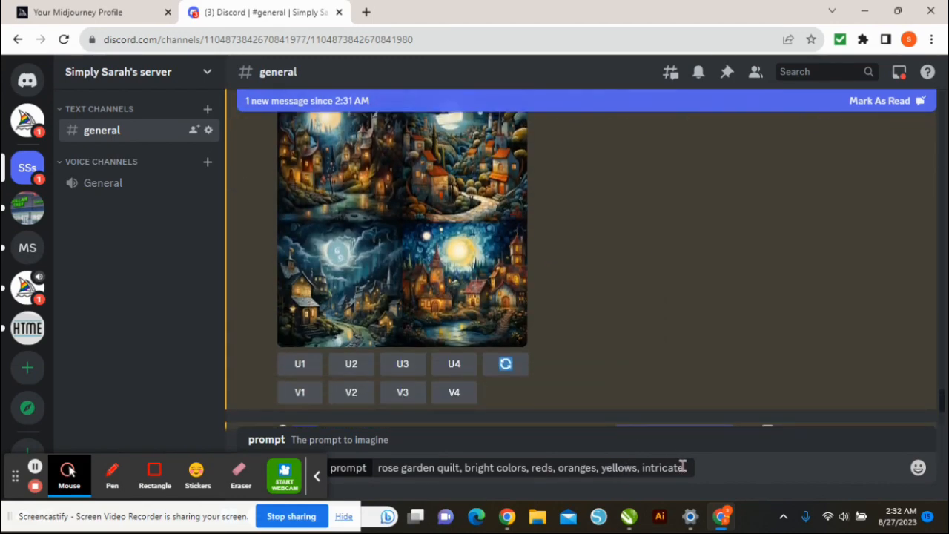
scroll(682, 329, down, 10)
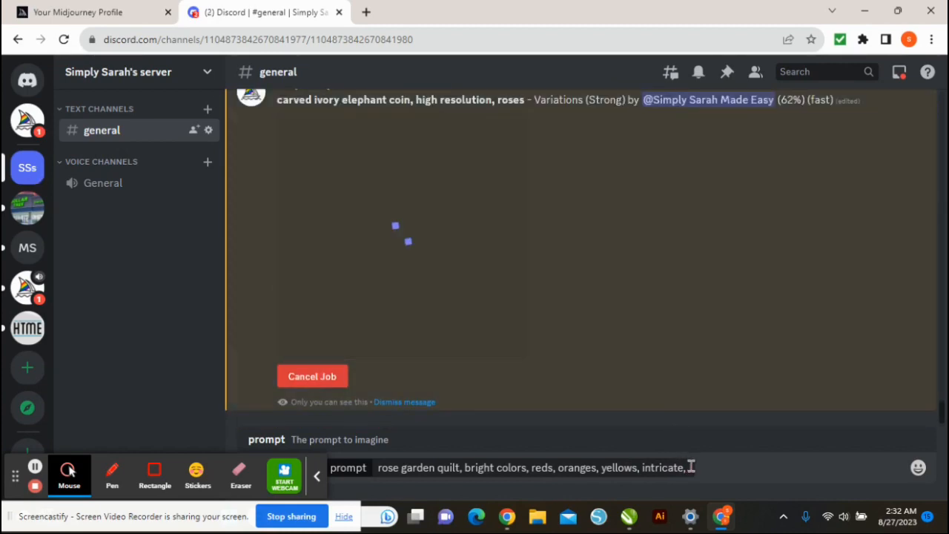
View the new elephant coin variations grid at full size in the browser, then close it and return to the channel.
mouse_move(721, 517)
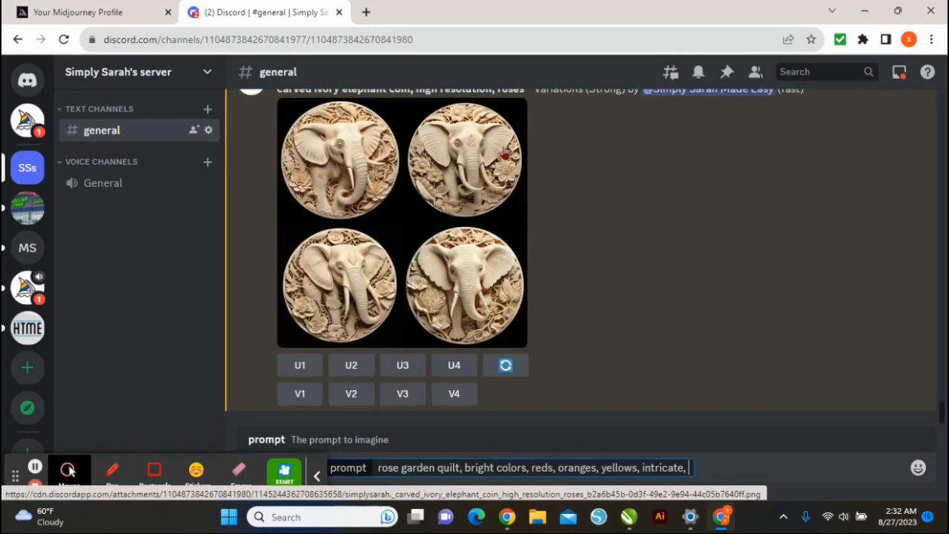
scroll(386, 215, up, 1)
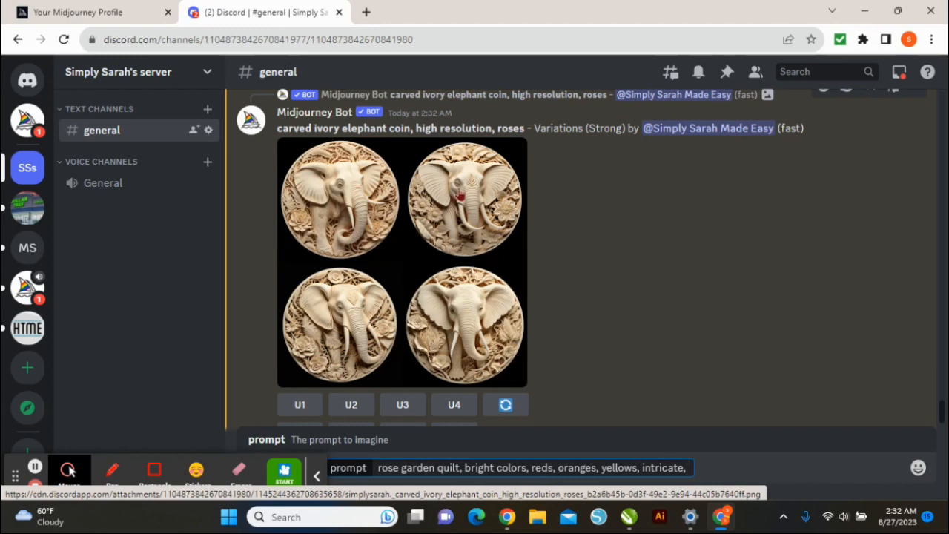
click(410, 237)
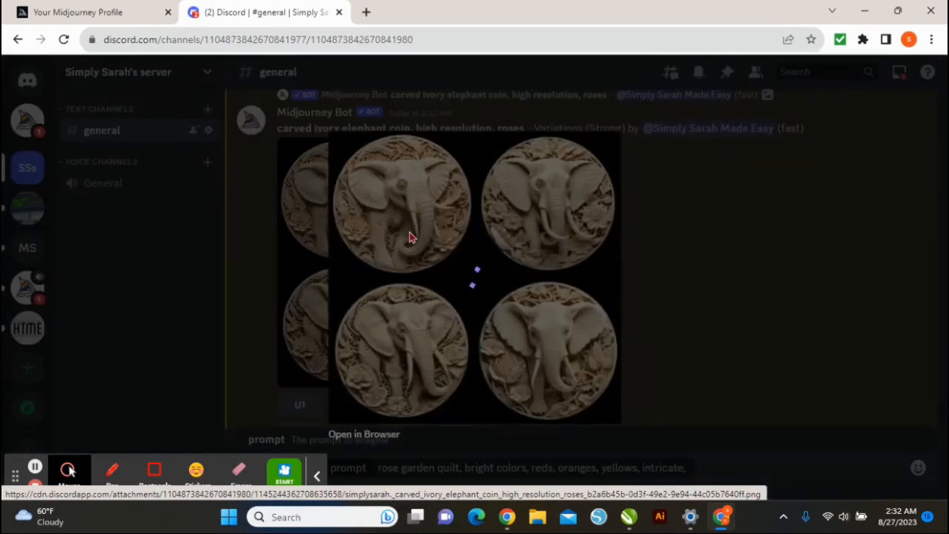
click(363, 436)
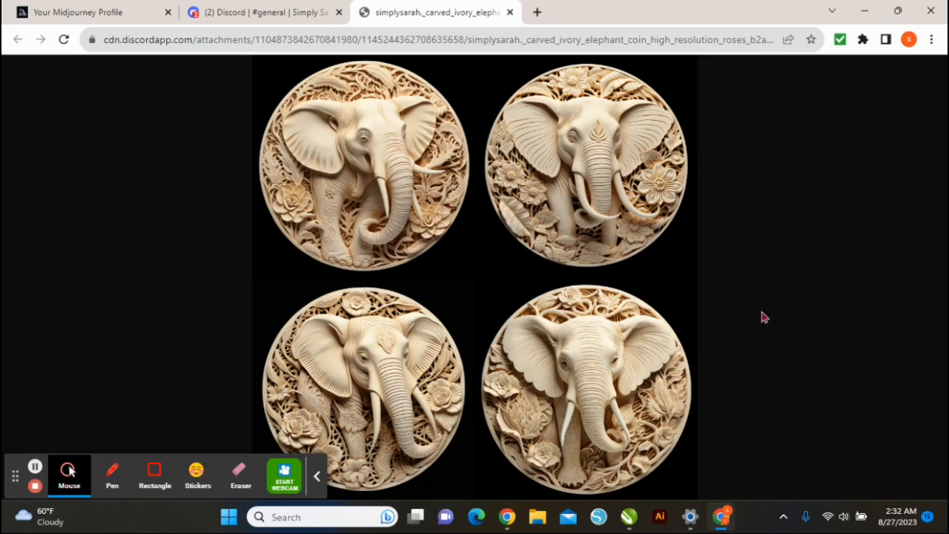
click(511, 13)
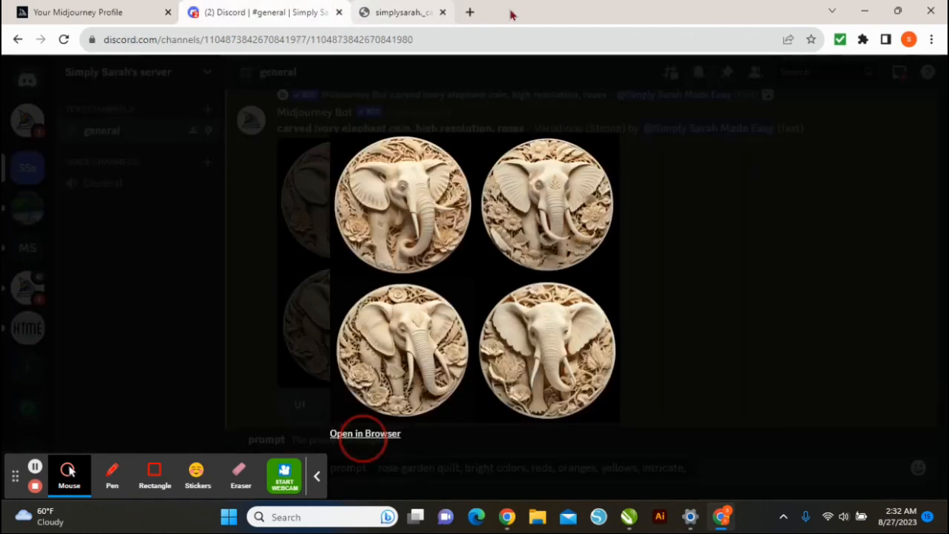
click(717, 241)
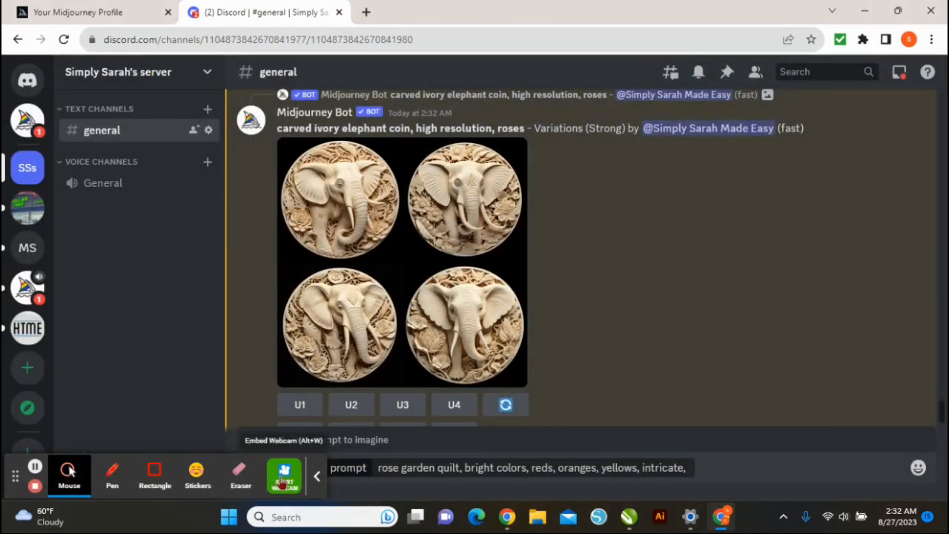
Complete the rose garden quilt prompt by adding "sun" after "intricate," and submit it to generate the images.
click(316, 475)
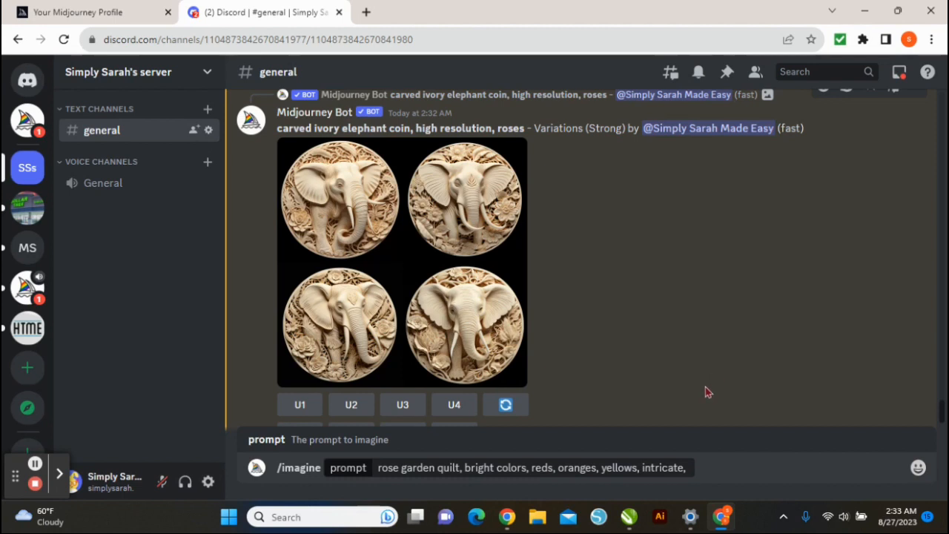
scroll(708, 392, down, 1)
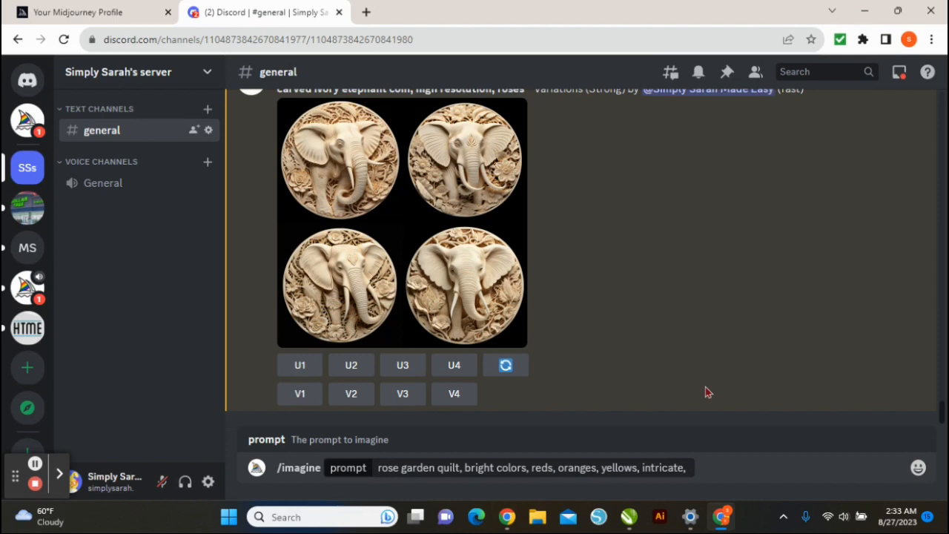
click(689, 467)
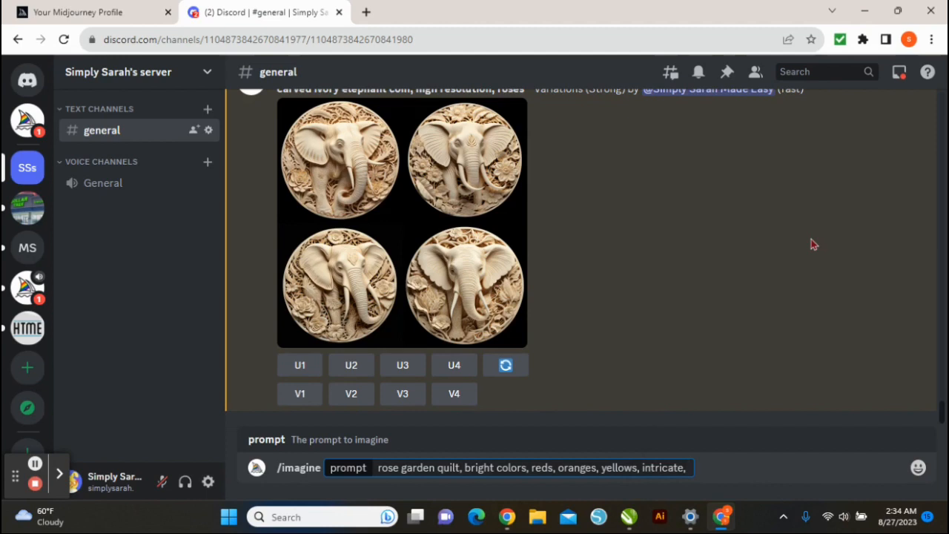
text(sun)
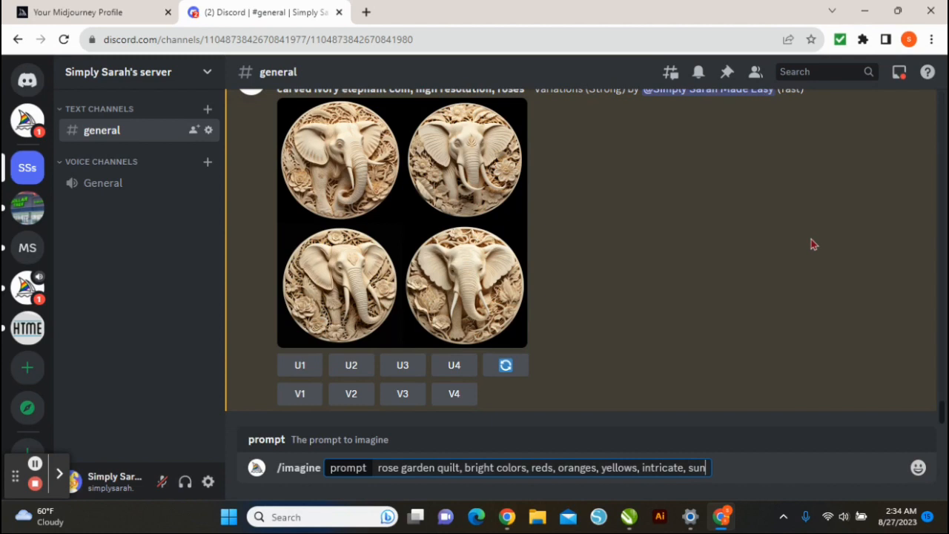
key(Return)
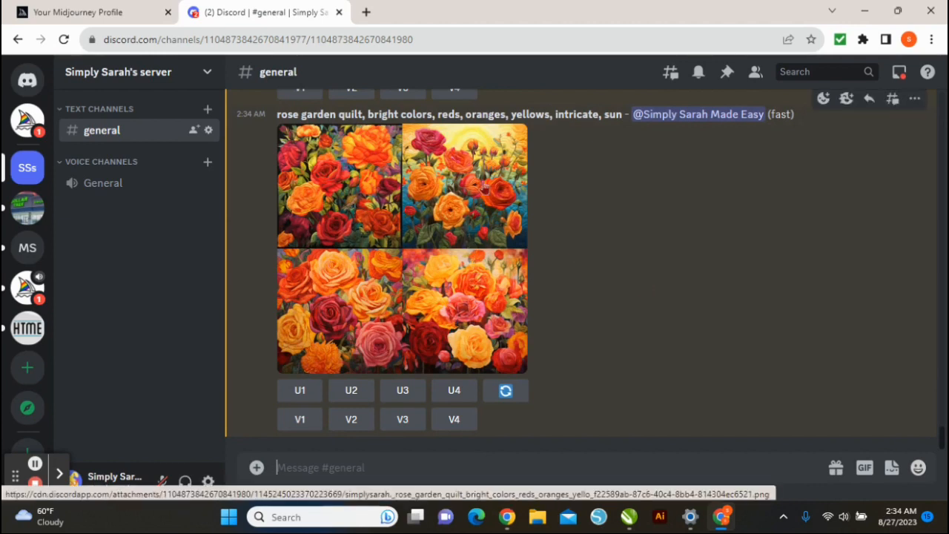
Open the generated rose garden quilt image grid at full size in the browser.
click(485, 179)
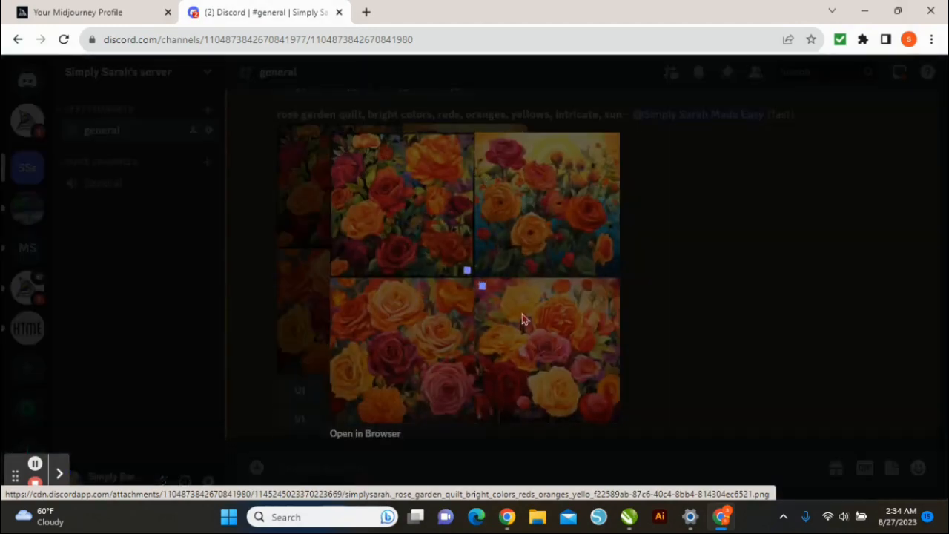
click(366, 433)
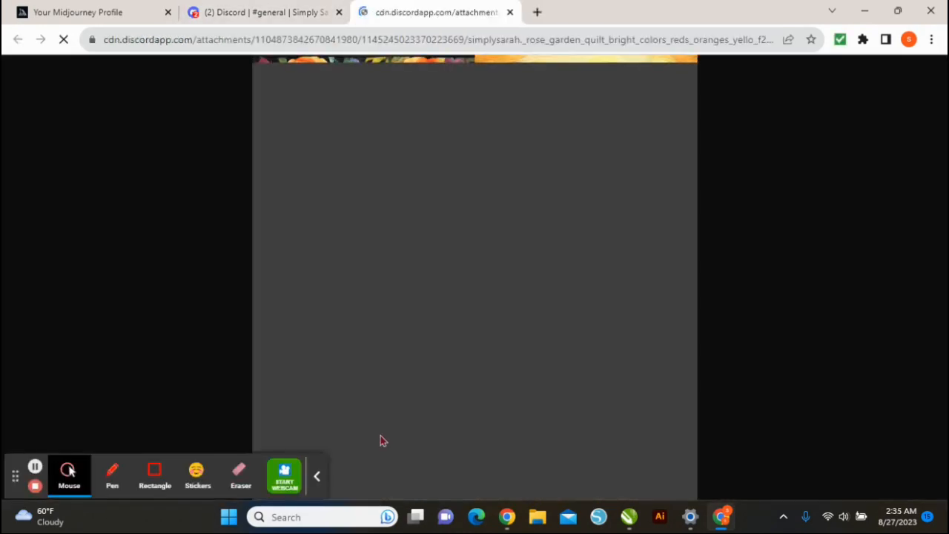